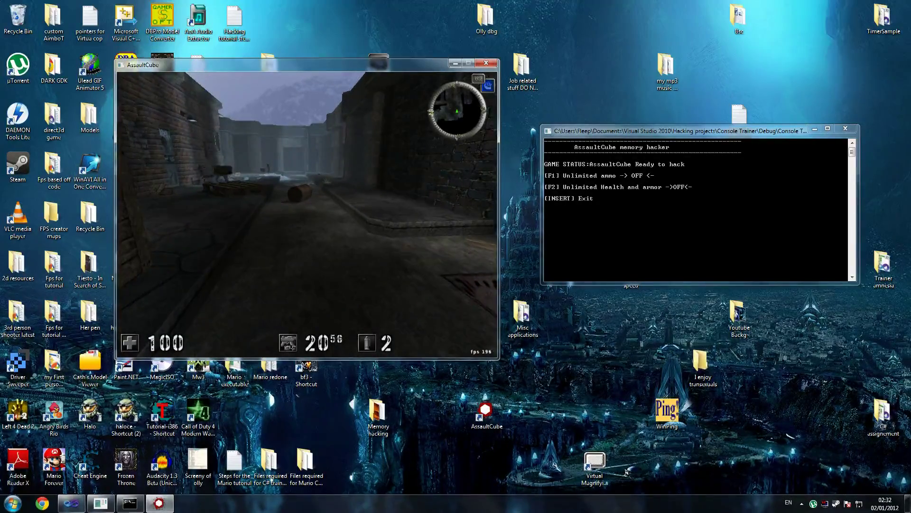
# Close the trainer console and move the AssaultCube window toward the middle of the desktop
pyautogui.press('super')
pyautogui.press('super')
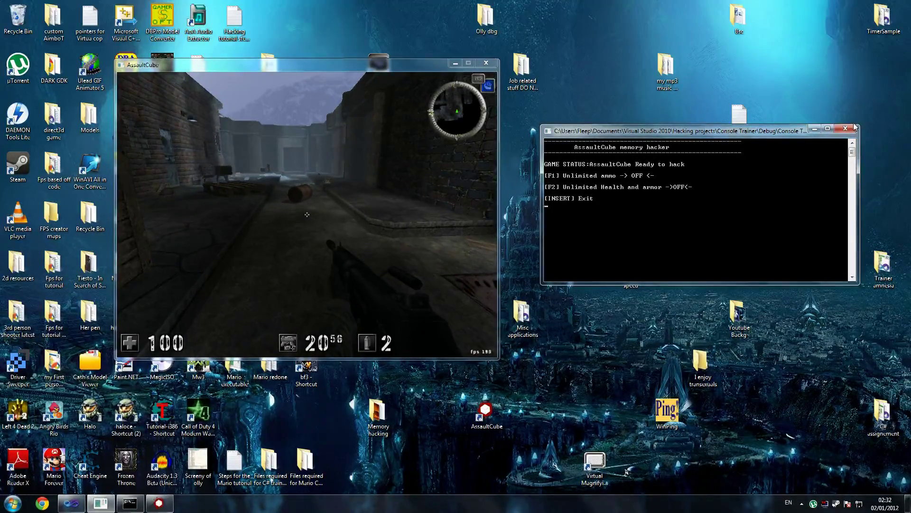
pyautogui.press('super')
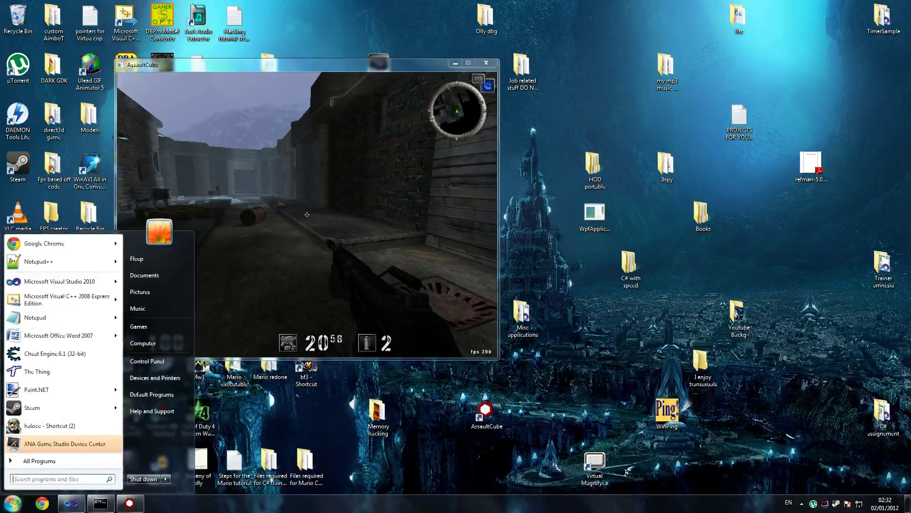
pyautogui.moveTo(344, 71); pyautogui.dragTo(567, 65)
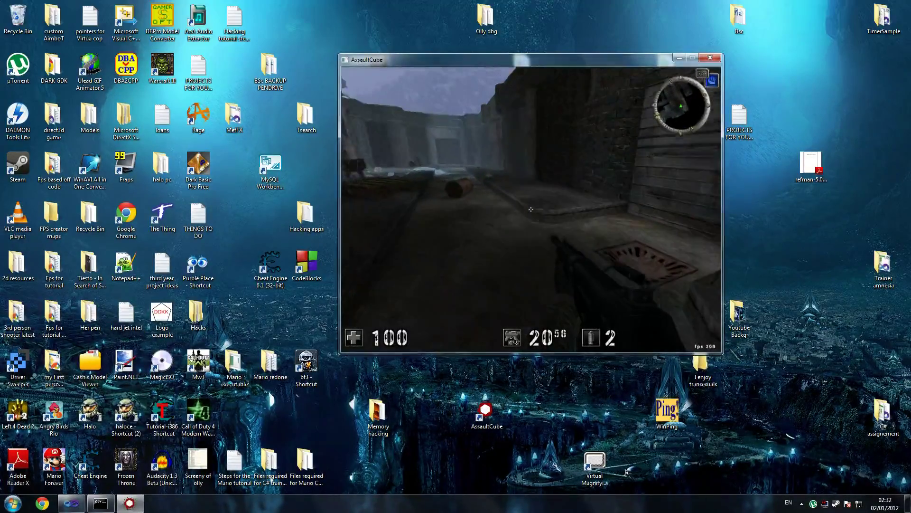
pyautogui.press('super')
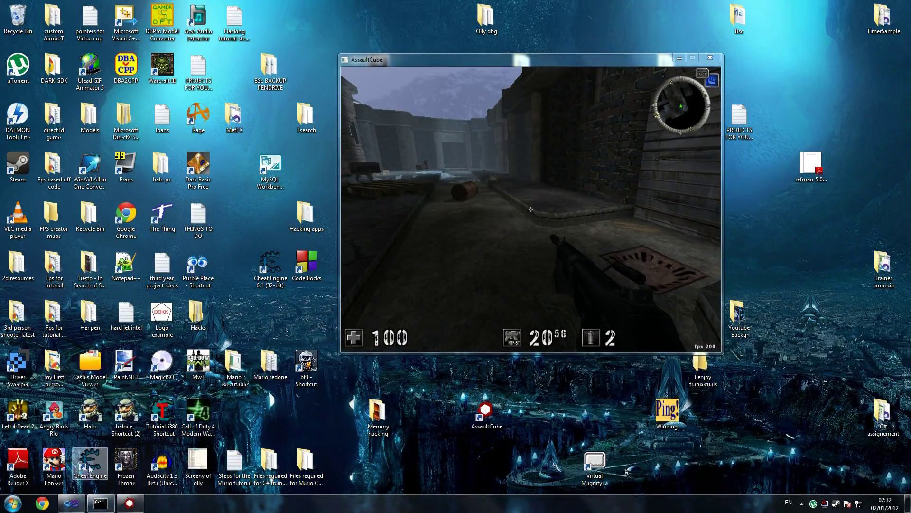
# Launch Cheat Engine and arrange its window side by side with the AssaultCube window
pyautogui.doubleClick(90, 463)
pyautogui.moveTo(500, 62); pyautogui.dragTo(592, 92)
pyautogui.press('super')
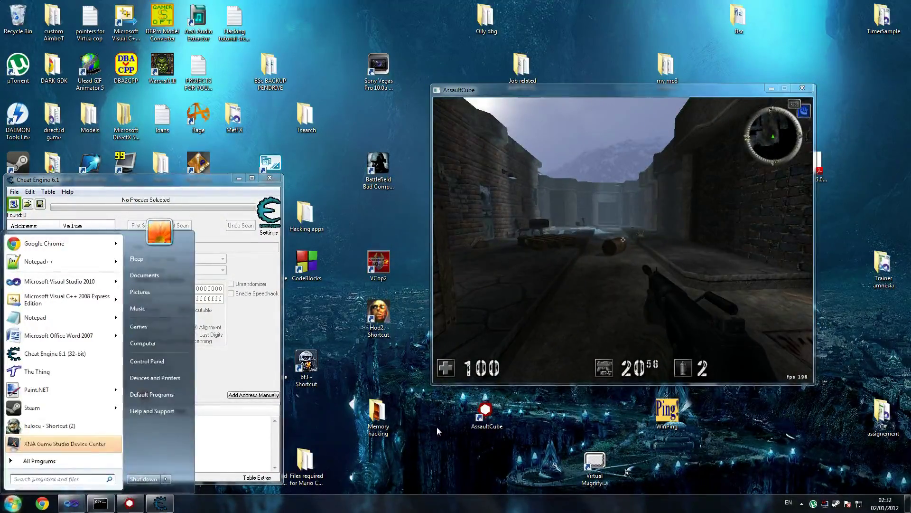
pyautogui.press('super')
pyautogui.moveTo(142, 180); pyautogui.dragTo(235, 110)
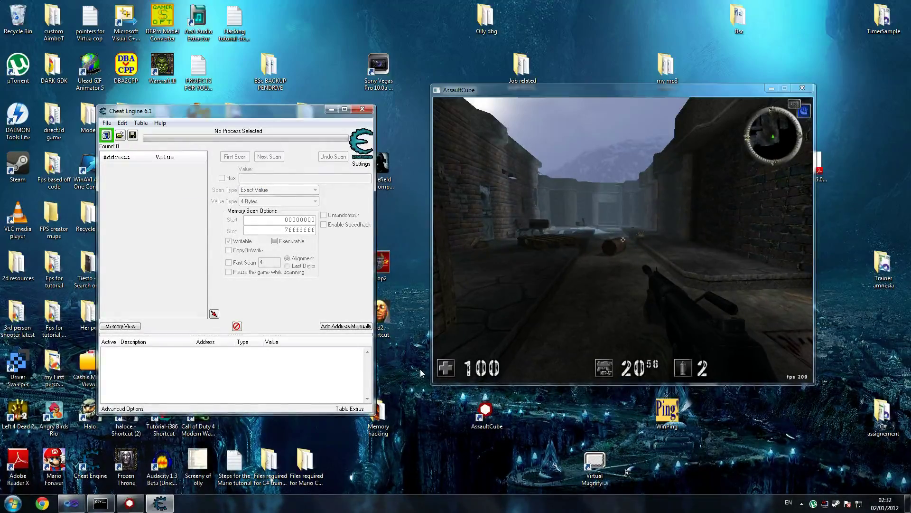
# Open the ac_client.exe process from the process list as the scan target
pyautogui.click(107, 136)
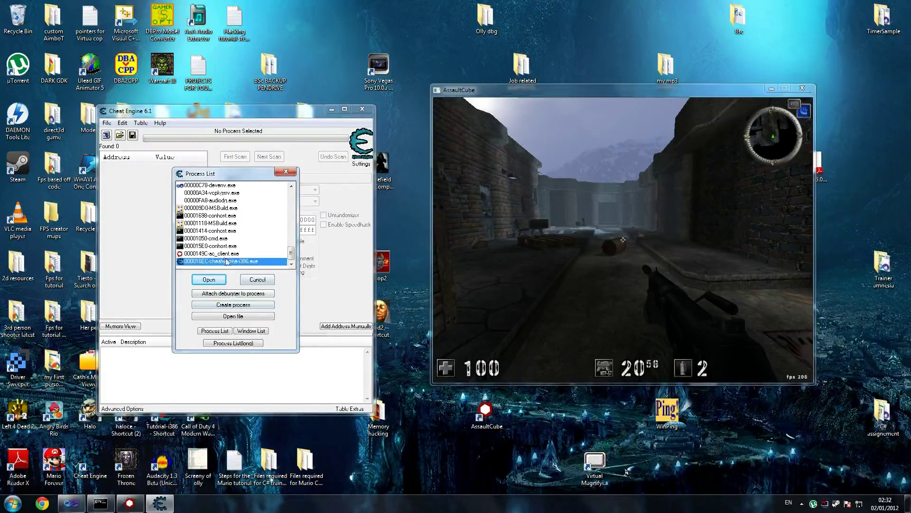
pyautogui.click(286, 171)
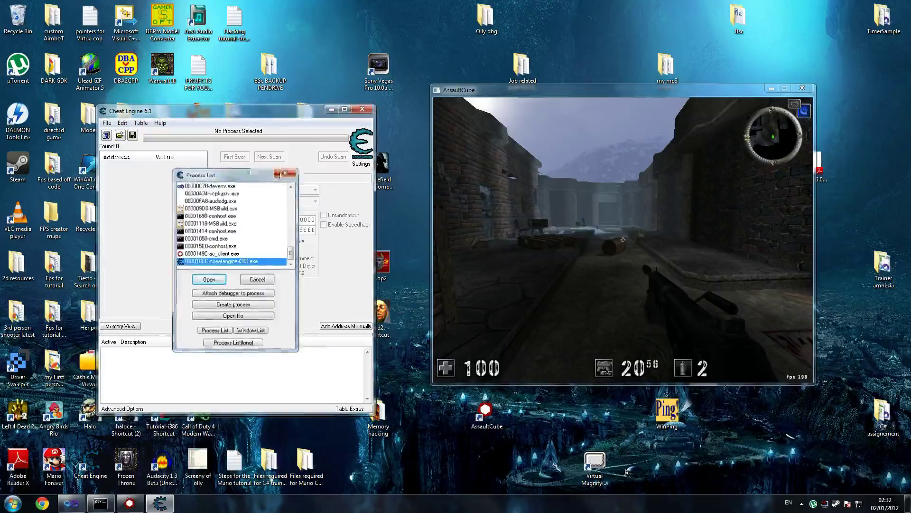
pyautogui.click(106, 135)
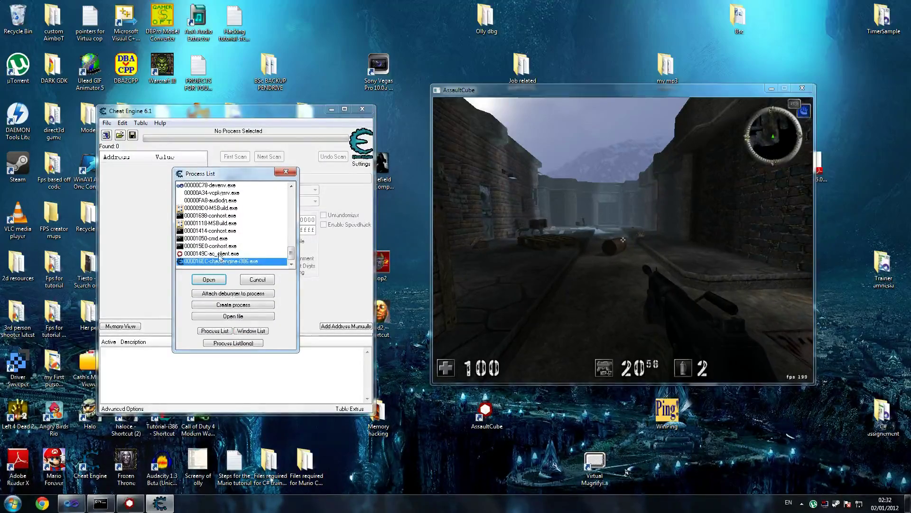
pyautogui.click(219, 254)
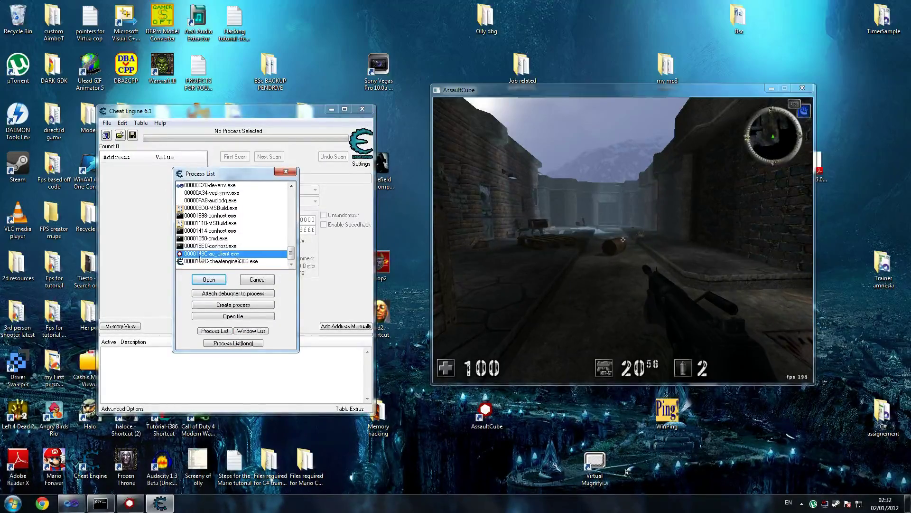
pyautogui.click(210, 280)
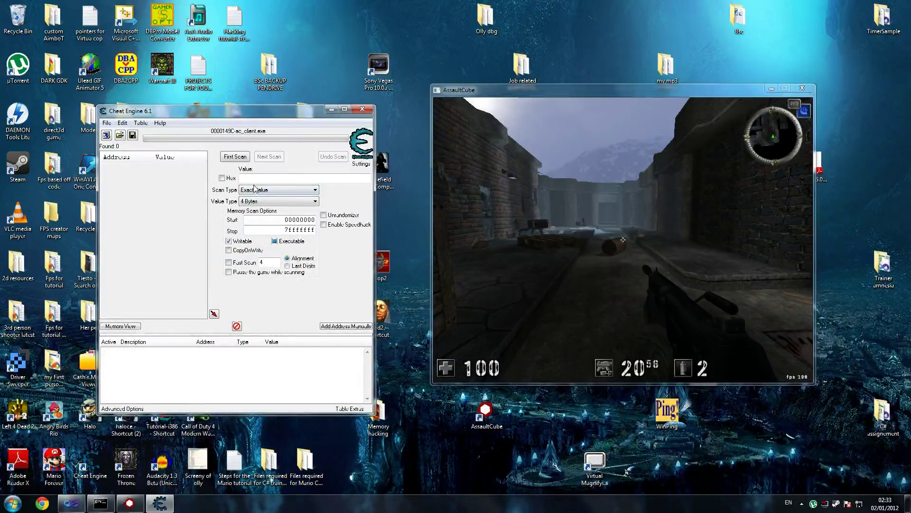
pyautogui.click(256, 189)
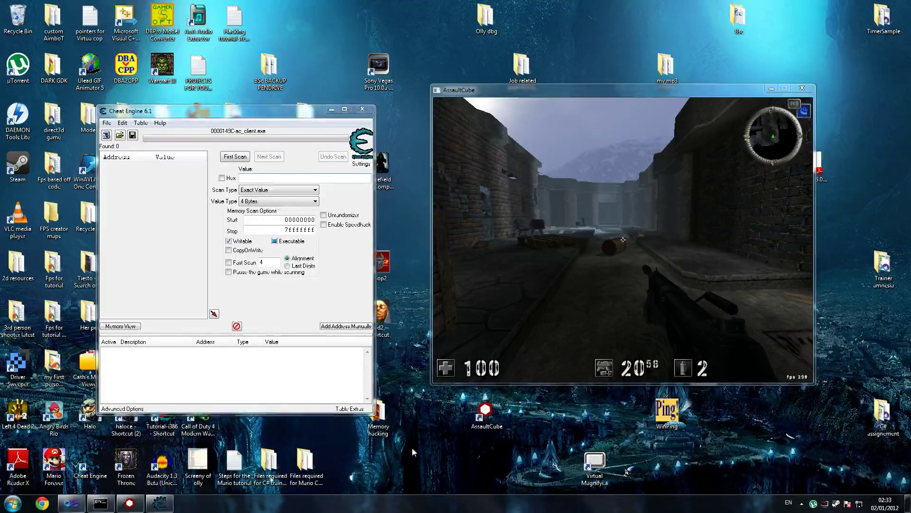
# Open a blank Notepad window and place it beneath the AssaultCube window
pyautogui.press('super')
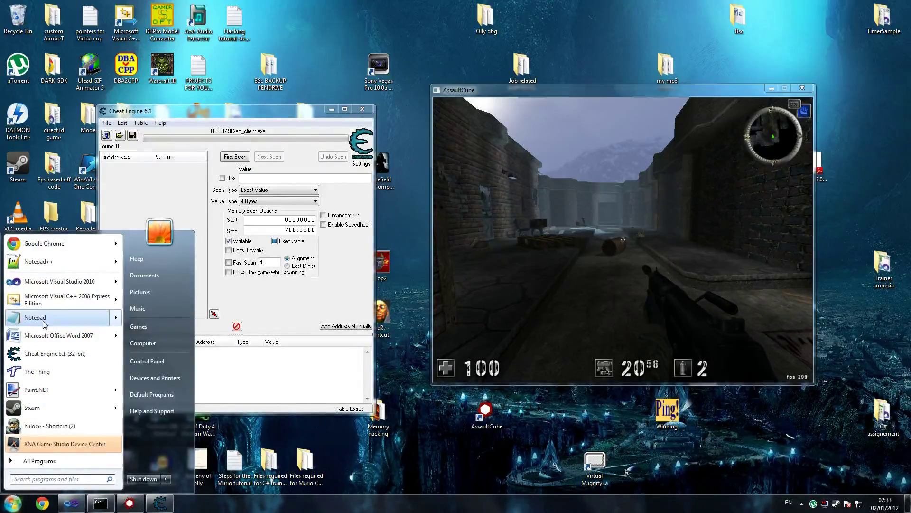
pyautogui.moveTo(80, 317)
pyautogui.click(75, 318)
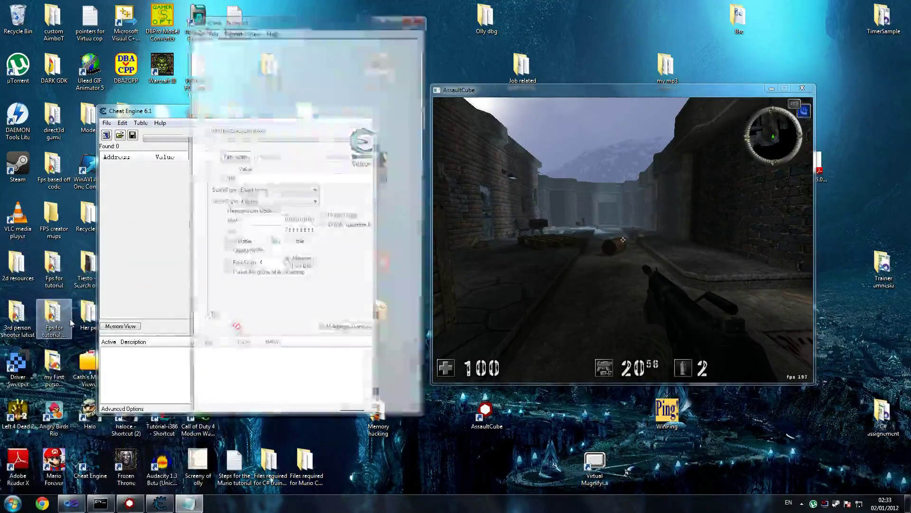
pyautogui.moveTo(331, 12); pyautogui.dragTo(596, 388)
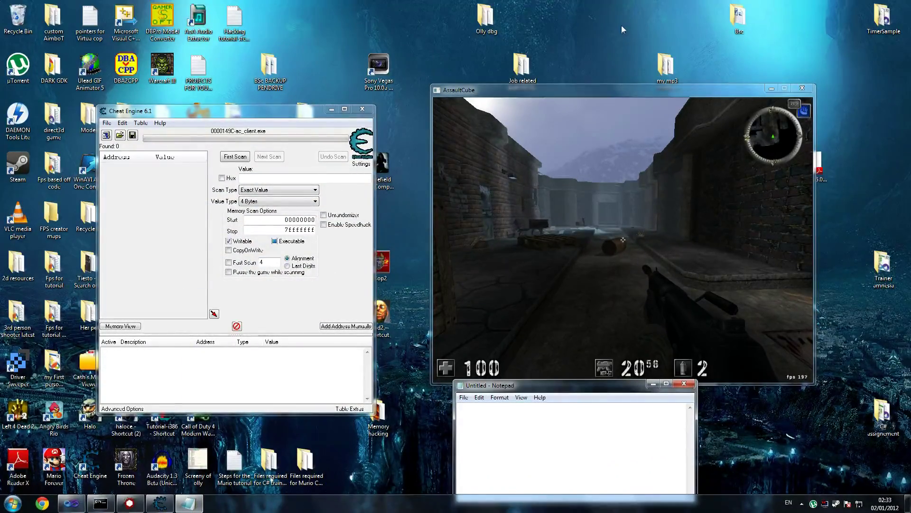
# Rearrange the AssaultCube, Cheat Engine and Notepad windows so all three fit without overlapping, resizing Notepad to stay fully on the desktop
pyautogui.moveTo(601, 88); pyautogui.dragTo(600, 26)
pyautogui.press('super')
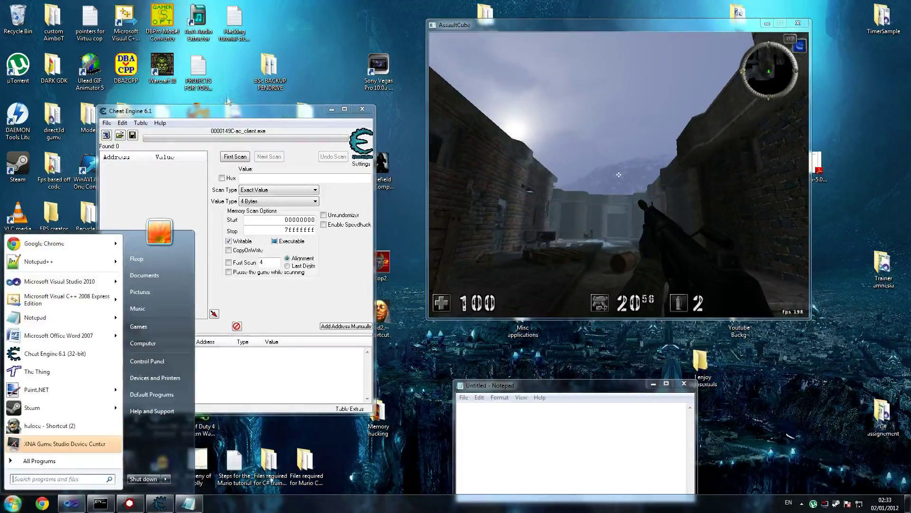
pyautogui.press('super')
pyautogui.moveTo(309, 113); pyautogui.dragTo(300, 27)
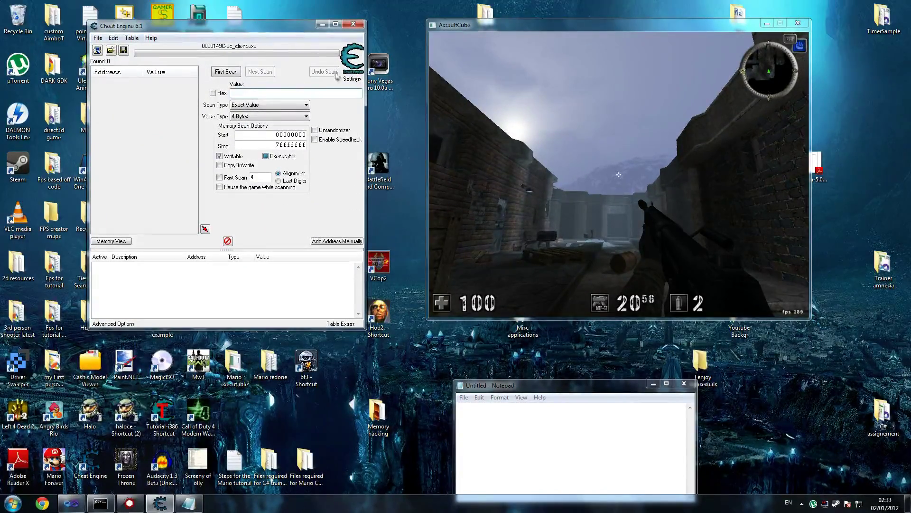
pyautogui.moveTo(493, 387); pyautogui.dragTo(473, 328)
pyautogui.moveTo(626, 446); pyautogui.dragTo(627, 482)
pyautogui.click(743, 406)
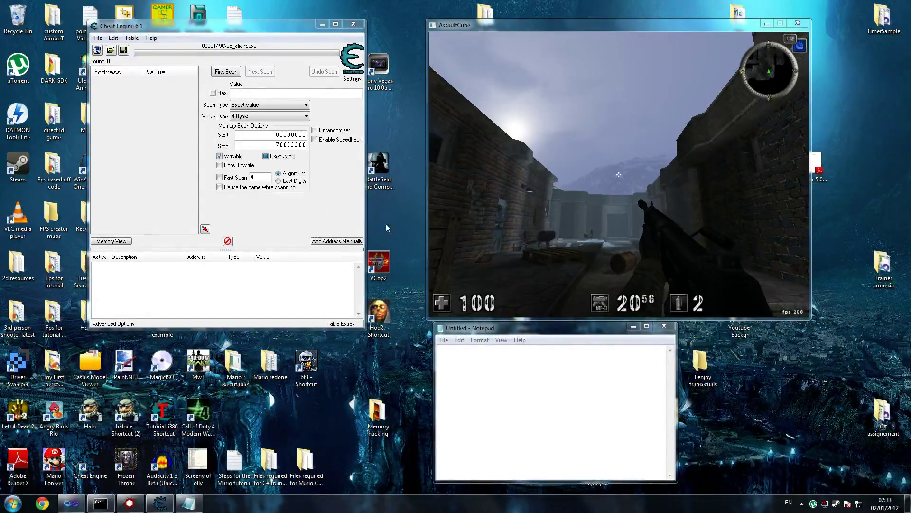
# Run a first scan for the exact ammo value 20 as 4 Bytes
pyautogui.click(266, 92)
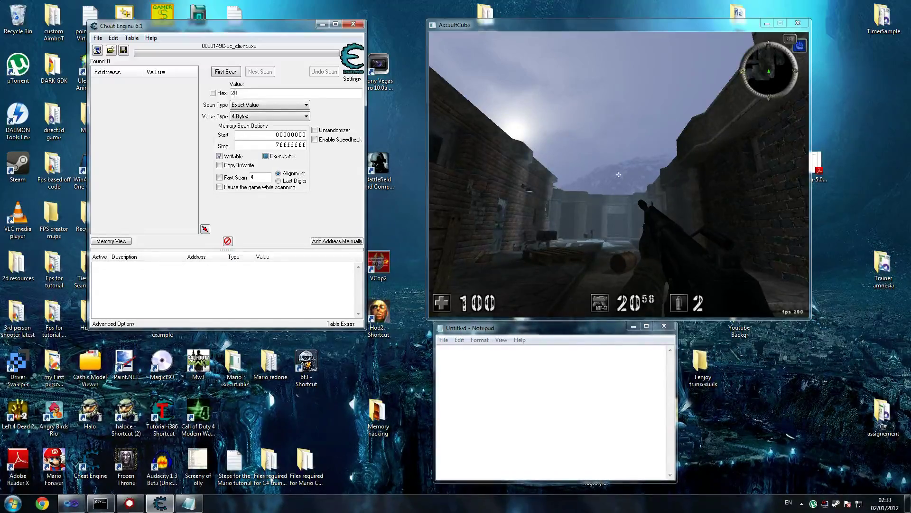
pyautogui.write('20')
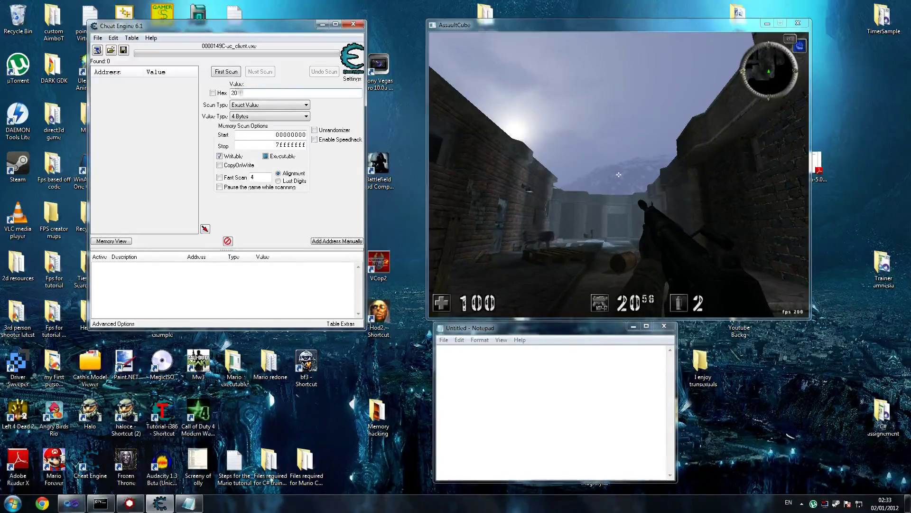
pyautogui.click(230, 73)
# Fire three rounds in AssaultCube and narrow the results in Cheat Engine with a next scan for the value 17
pyautogui.click(619, 175)
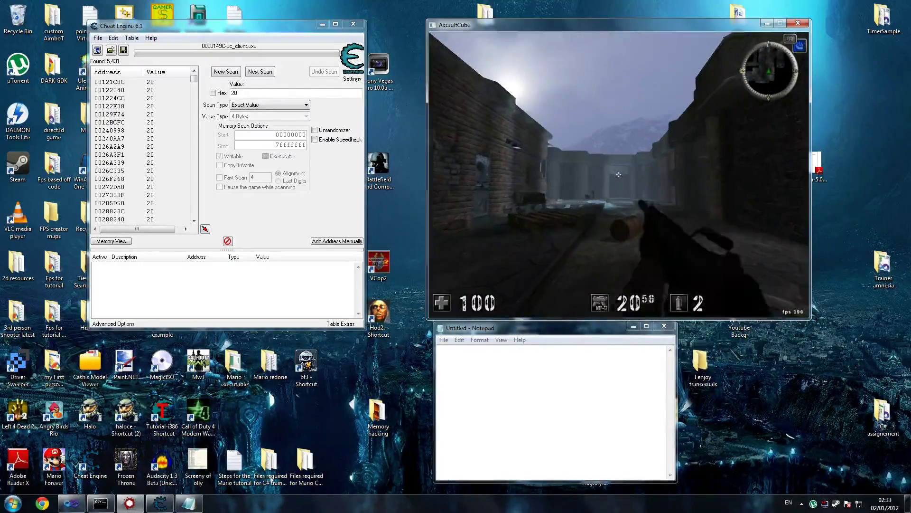
pyautogui.click(619, 175)
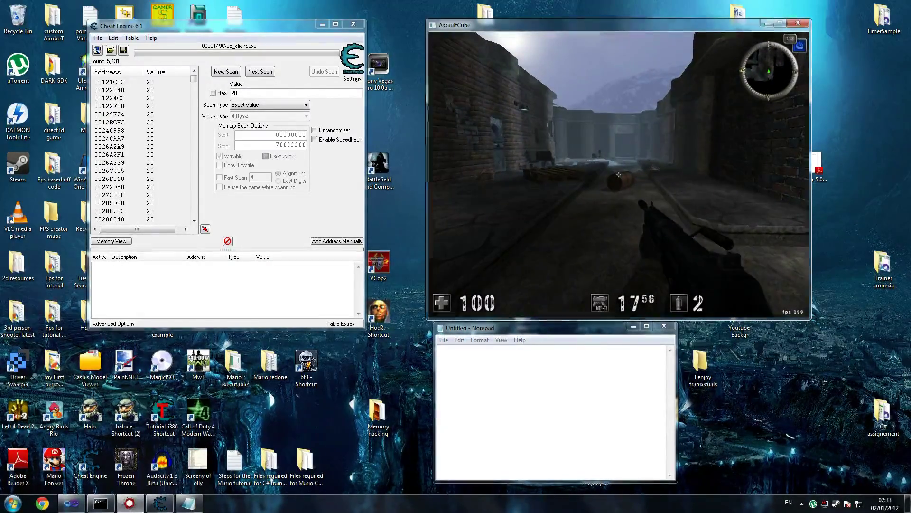
pyautogui.press('super')
pyautogui.click(247, 93)
pyautogui.write('17')
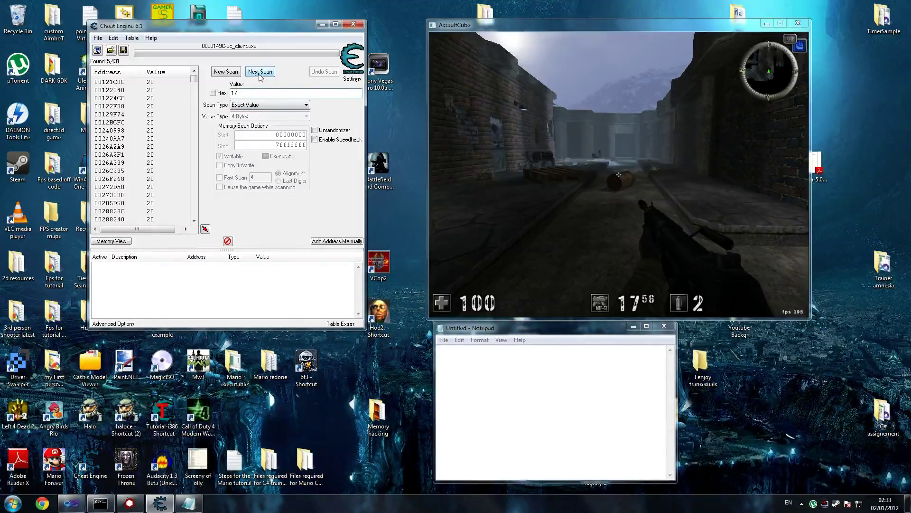
pyautogui.click(260, 72)
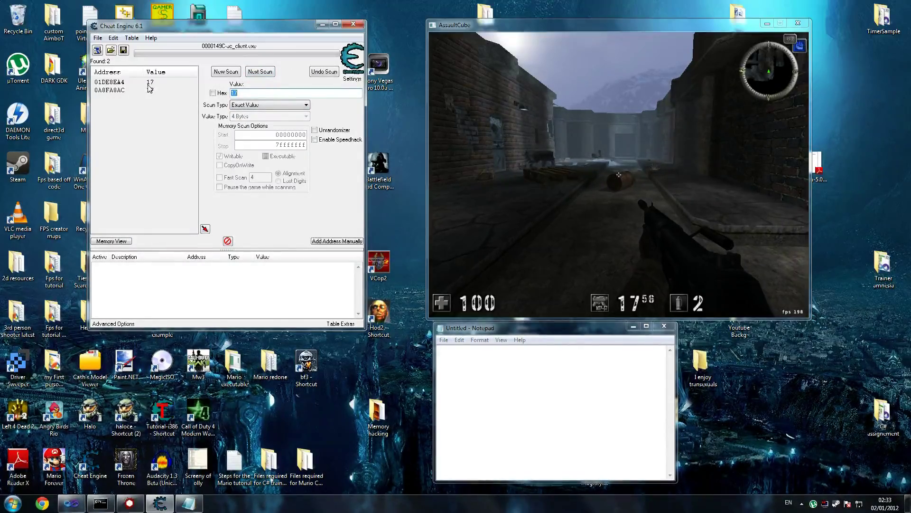
# Add the found address 01DE8EA4 to the address list and set its value to 100000
pyautogui.doubleClick(149, 83)
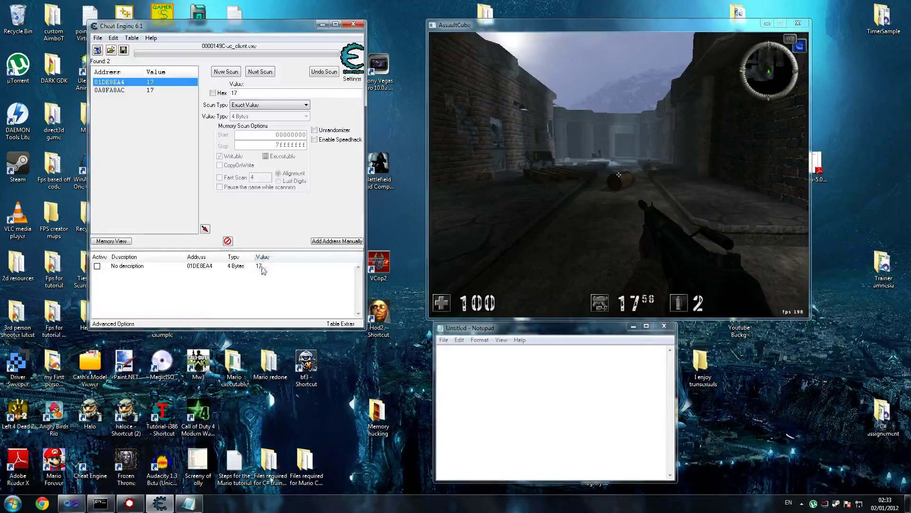
pyautogui.doubleClick(260, 266)
pyautogui.write('100000')
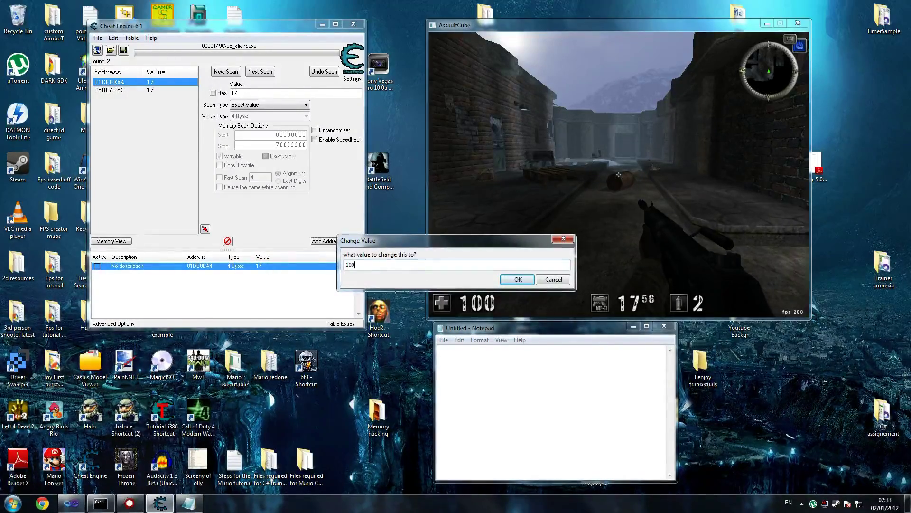
pyautogui.click(517, 280)
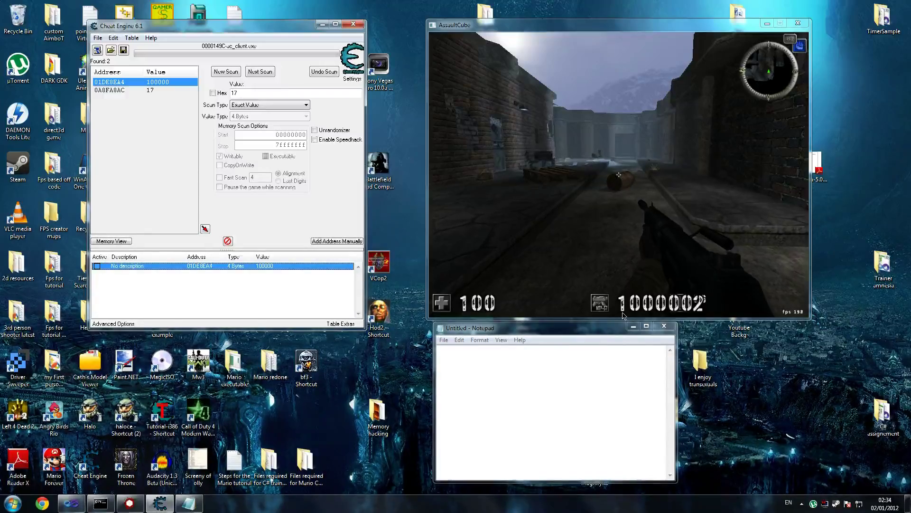
# Fire several rounds in AssaultCube to test the ammo change, and set address 01DE8EA4 to 10000 in Cheat Engine
pyautogui.moveTo(618, 175); pyautogui.dragTo(618, 174)
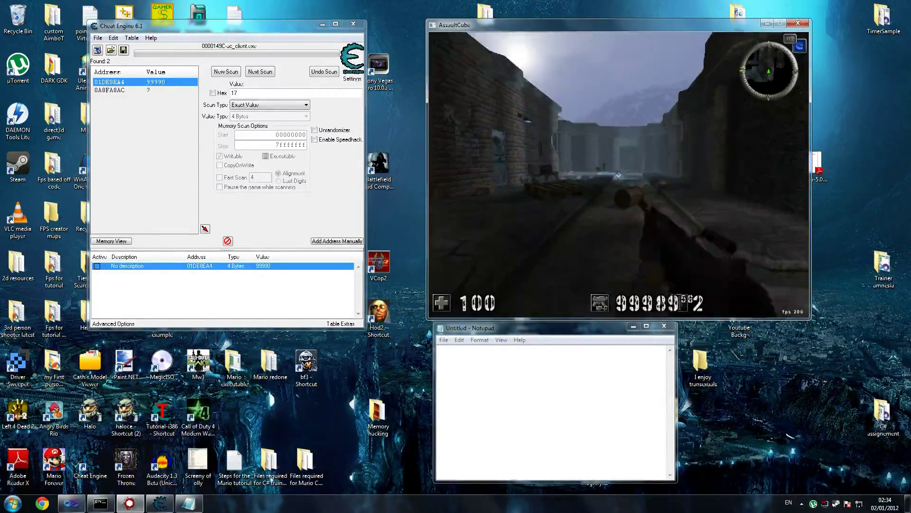
pyautogui.press('super')
pyautogui.click(322, 305)
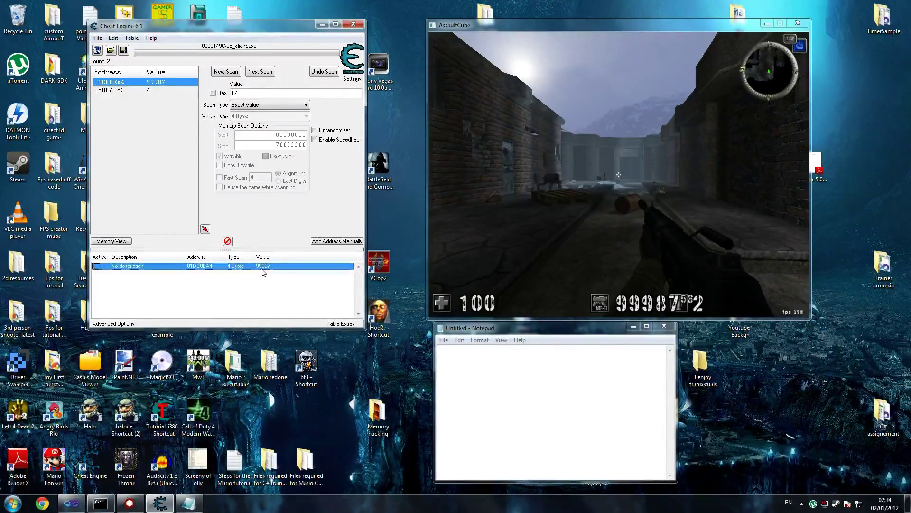
pyautogui.doubleClick(262, 269)
pyautogui.write('100')
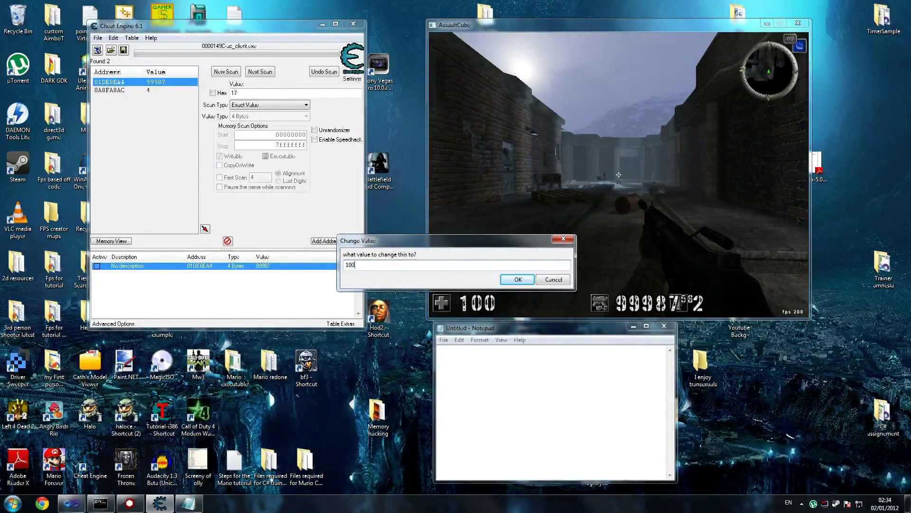
pyautogui.write('00')
pyautogui.click(518, 279)
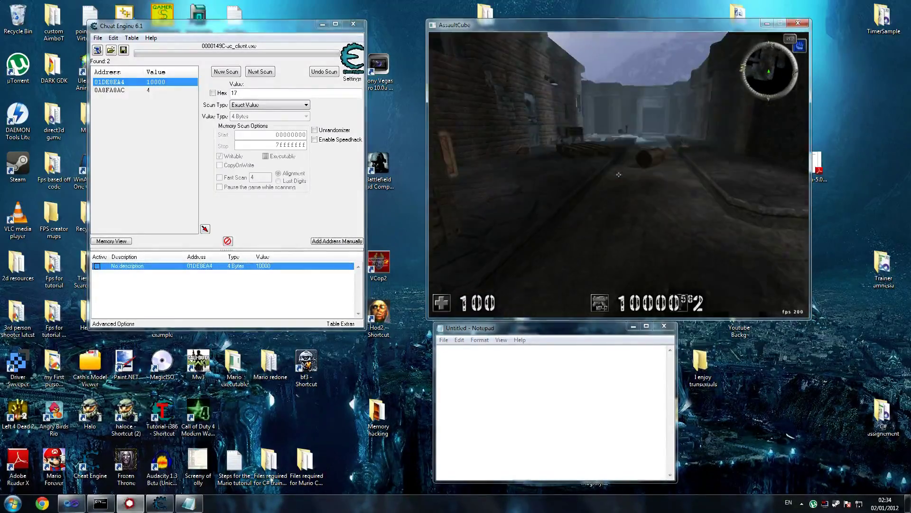
# Throw a grenade in AssaultCube and select the ammo address 01DE8EA4 in Cheat Engine's scan results
pyautogui.press('g')
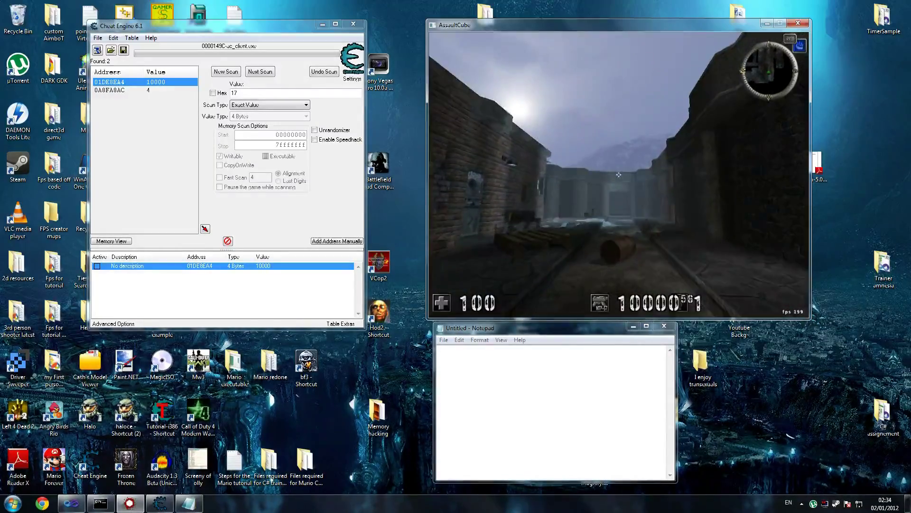
pyautogui.press('super')
pyautogui.click(309, 322)
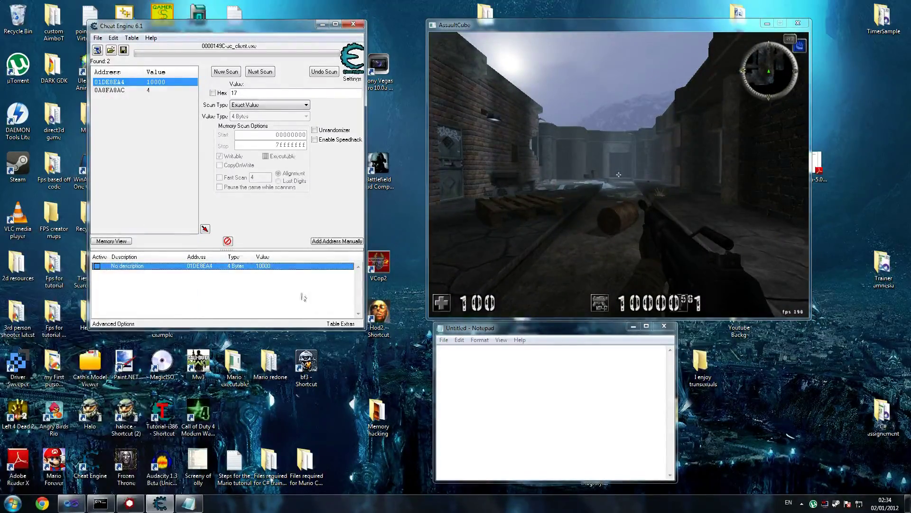
pyautogui.click(132, 90)
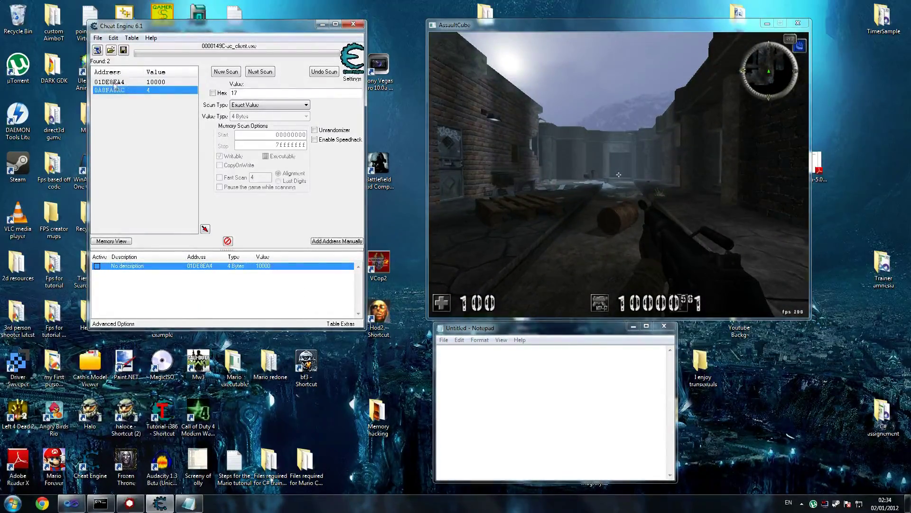
pyautogui.click(116, 83)
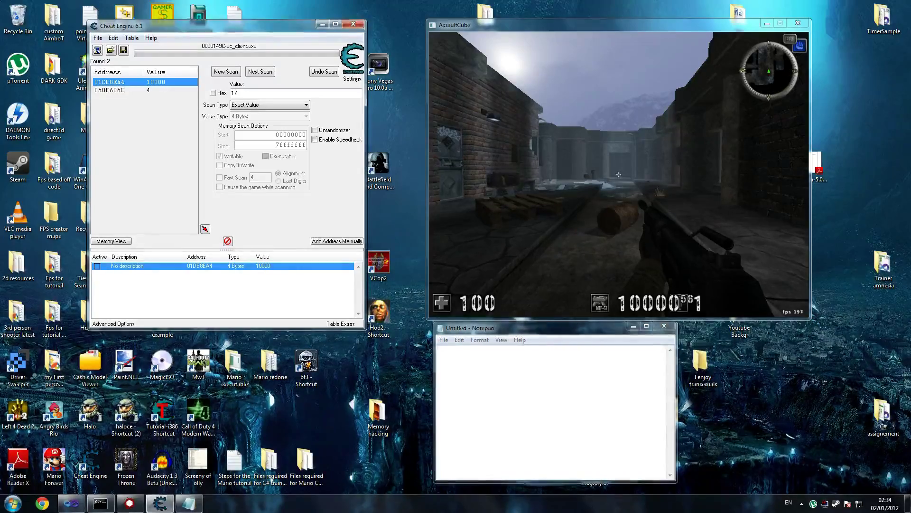
# Find out what accesses the ammo address 01DE8EA4 and move the opcode list clear of the desktop's lower edge
pyautogui.click(456, 379)
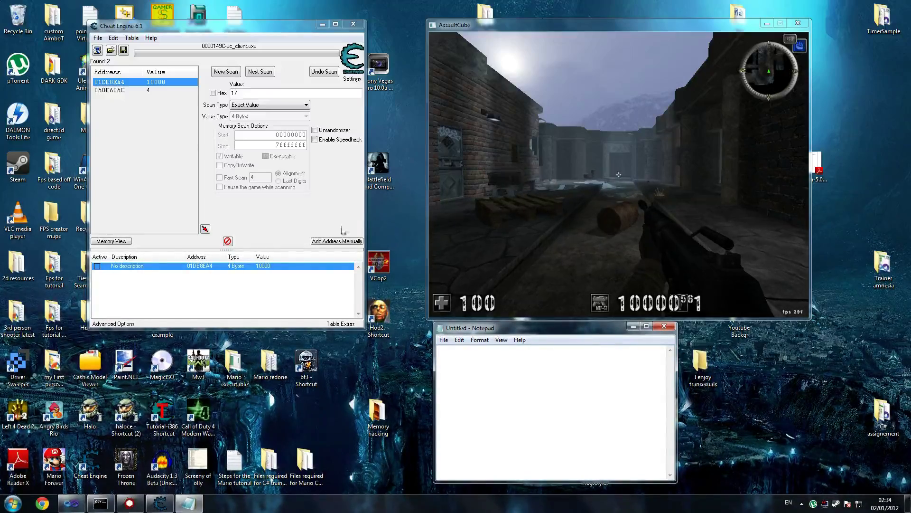
pyautogui.rightClick(187, 271)
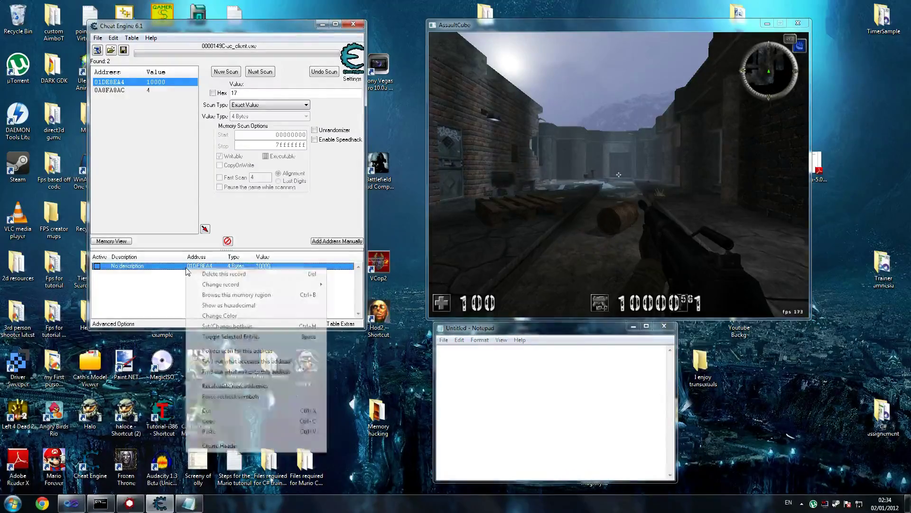
pyautogui.click(243, 362)
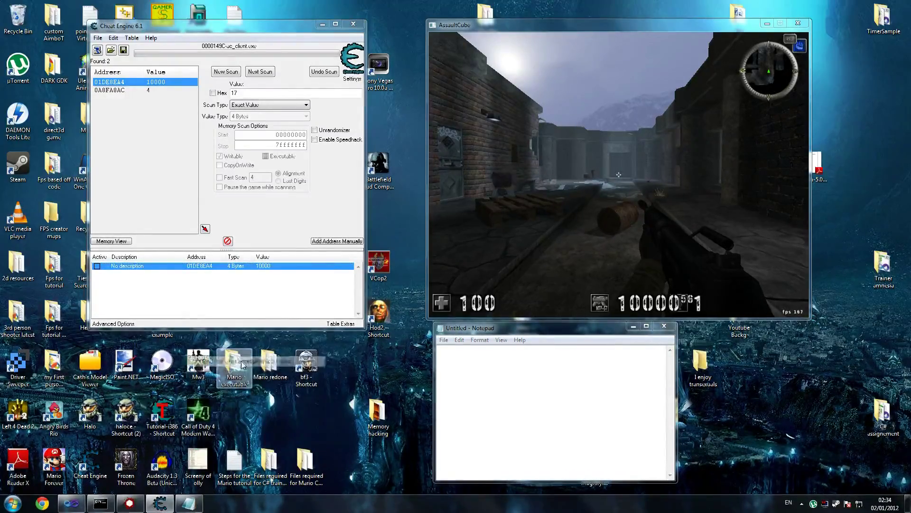
pyautogui.click(479, 258)
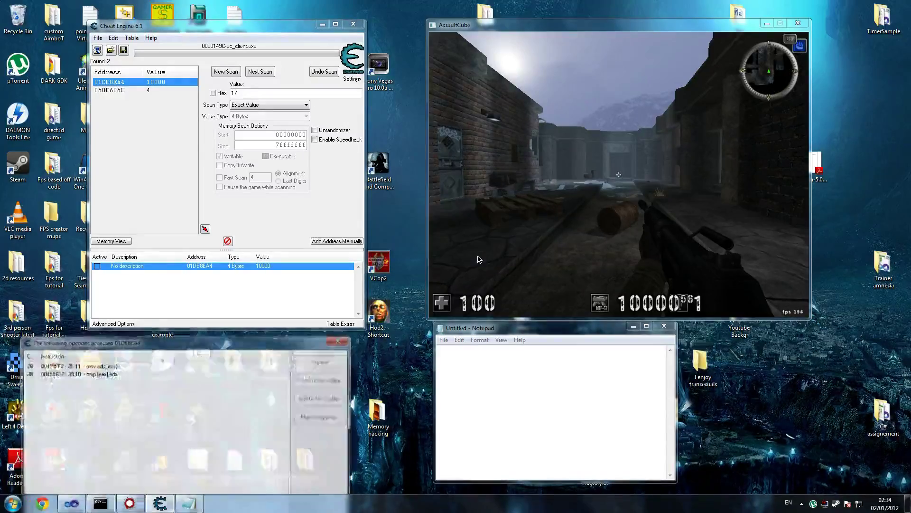
pyautogui.moveTo(237, 342); pyautogui.dragTo(255, 184)
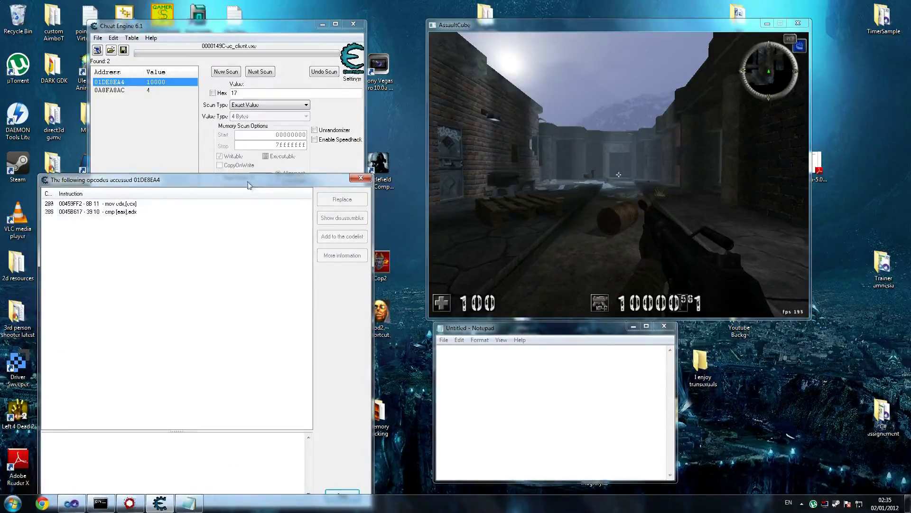
# Fire about fifteen rounds in AssaultCube to log the instructions accessing the ammo address, and return to Cheat Engine's opcode list
pyautogui.click(503, 179)
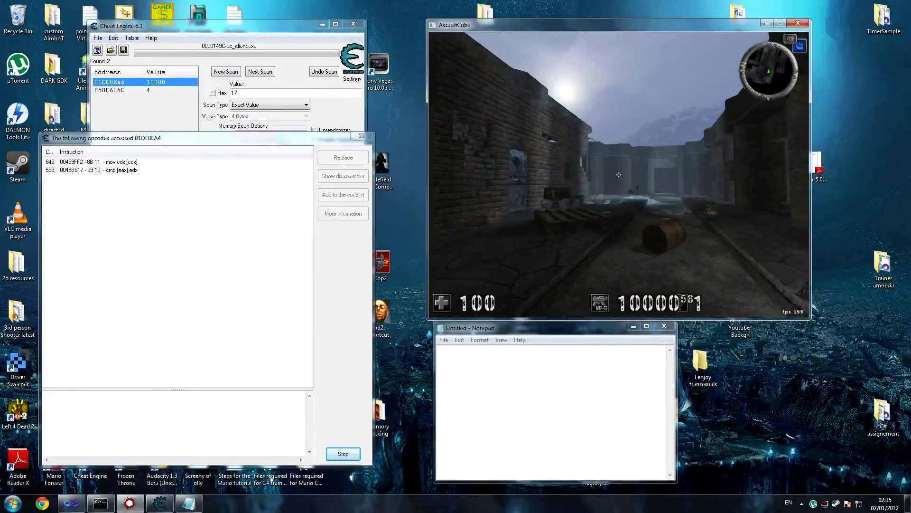
pyautogui.press('3')
pyautogui.press('1')
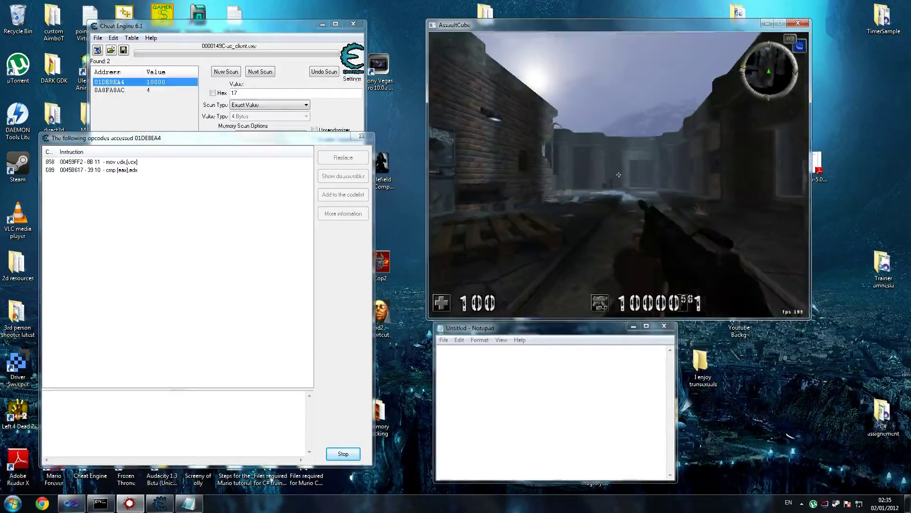
pyautogui.click(618, 174)
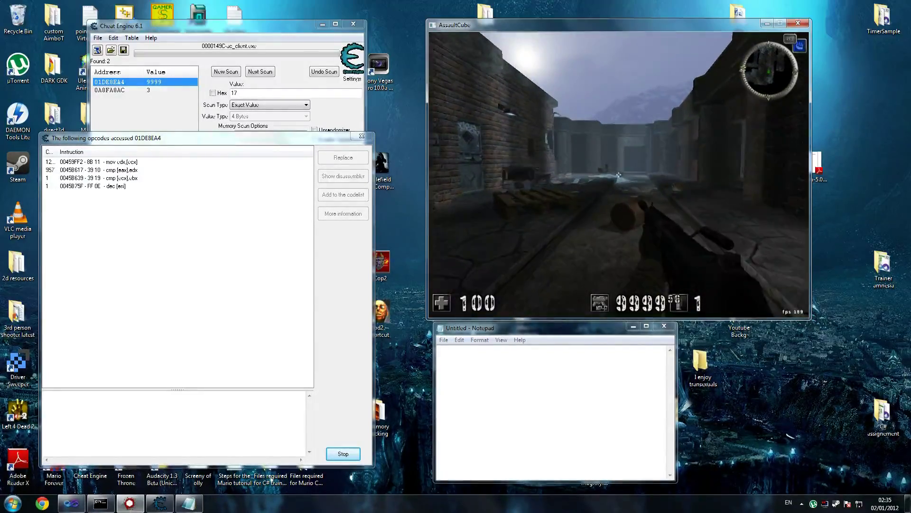
pyautogui.click(619, 175)
pyautogui.click(619, 175)
pyautogui.click(618, 174)
pyautogui.click(618, 174)
pyautogui.click(618, 173)
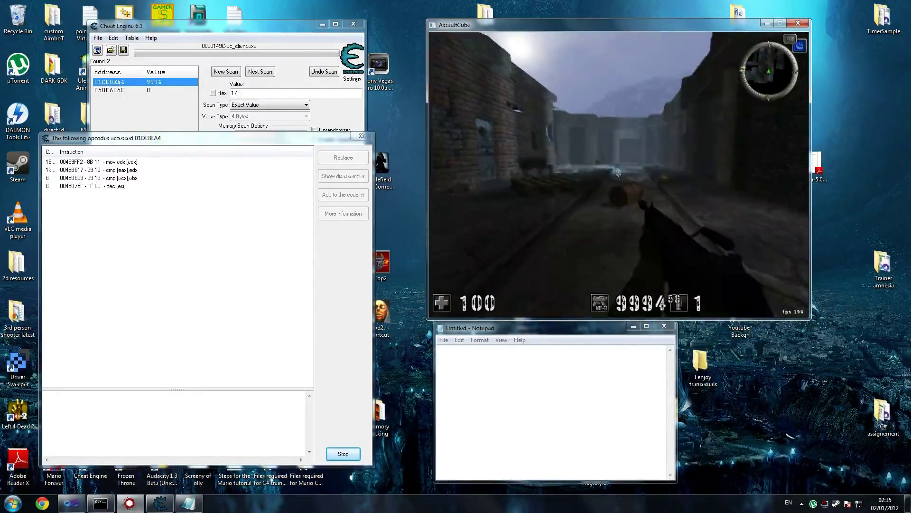
pyautogui.click(618, 174)
pyautogui.click(618, 174)
pyautogui.click(619, 174)
pyautogui.click(619, 174)
pyautogui.click(619, 174)
pyautogui.click(619, 174)
pyautogui.click(619, 174)
pyautogui.click(618, 174)
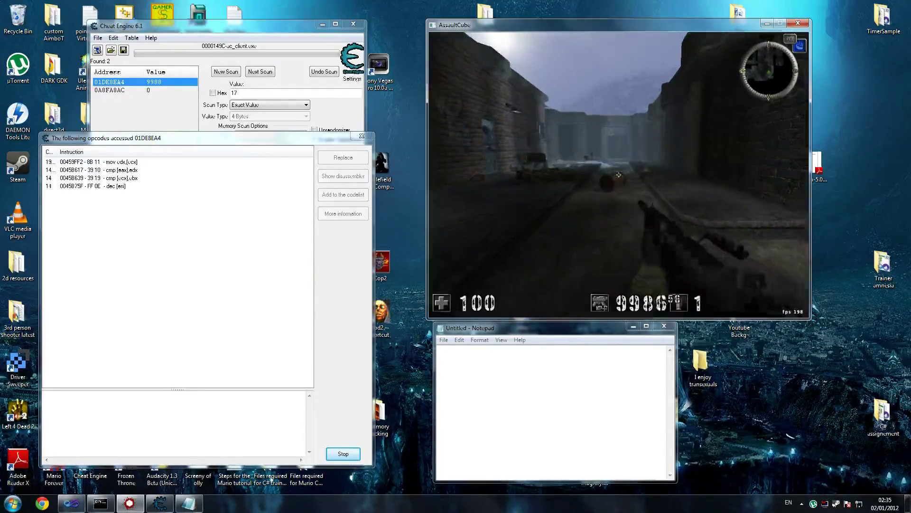
pyautogui.click(619, 174)
pyautogui.press('super')
pyautogui.click(269, 276)
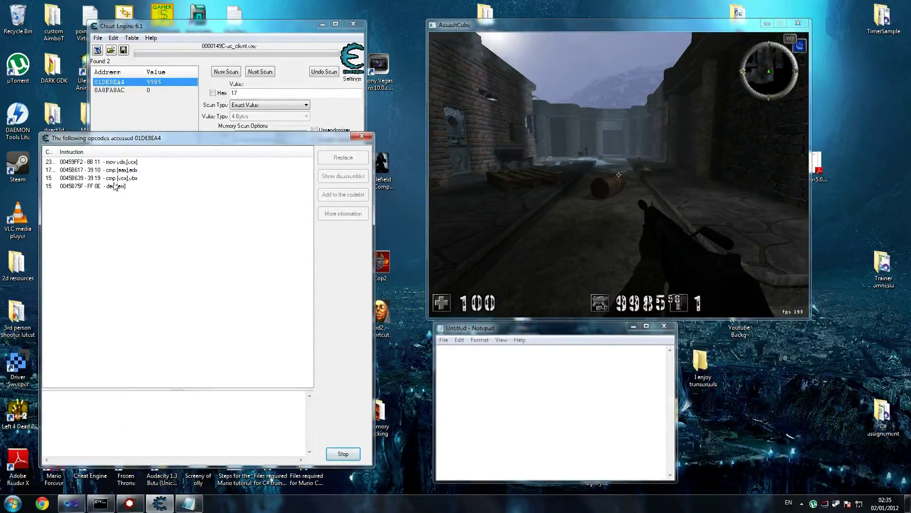
# Open the detailed information for the dec [esi] instruction at 0045B75F
pyautogui.click(94, 179)
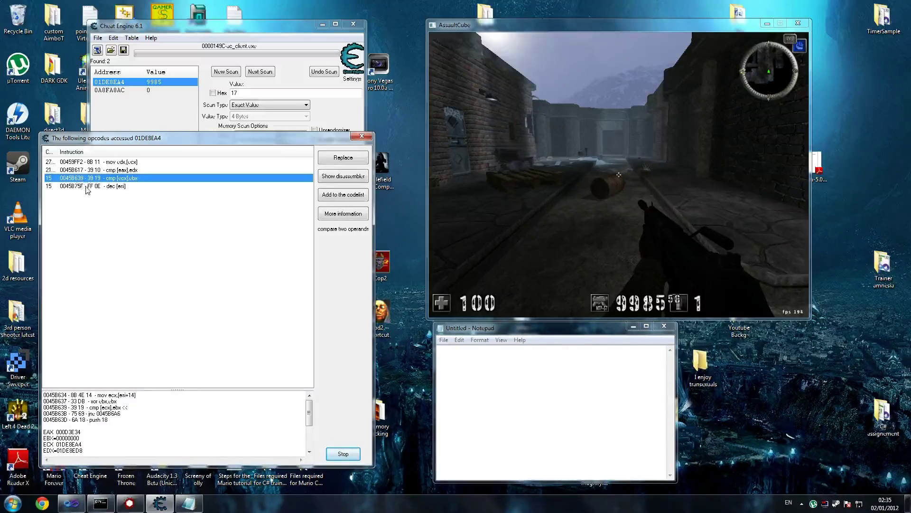
pyautogui.click(87, 186)
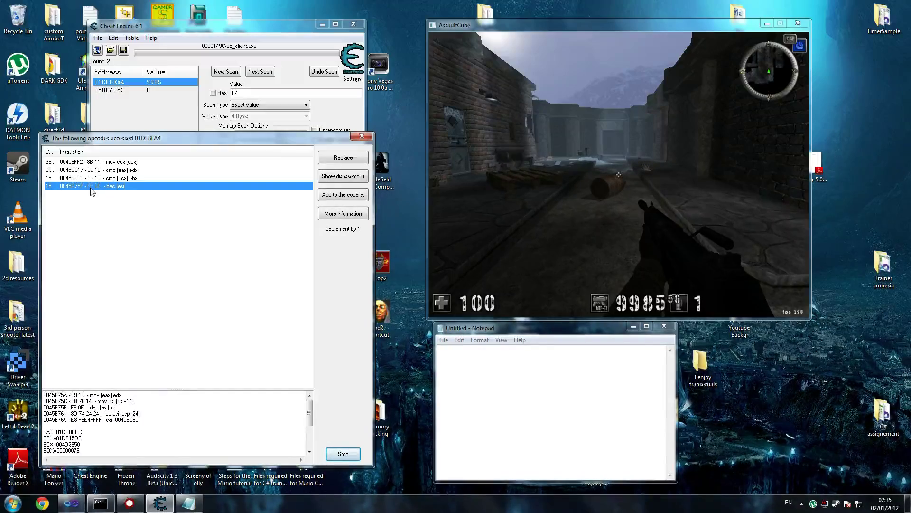
pyautogui.doubleClick(91, 187)
# Switch to Notepad and write "Offset 0" with the address 01DE8EA4 on the line below
pyautogui.hotkey('alt', 'Tab')
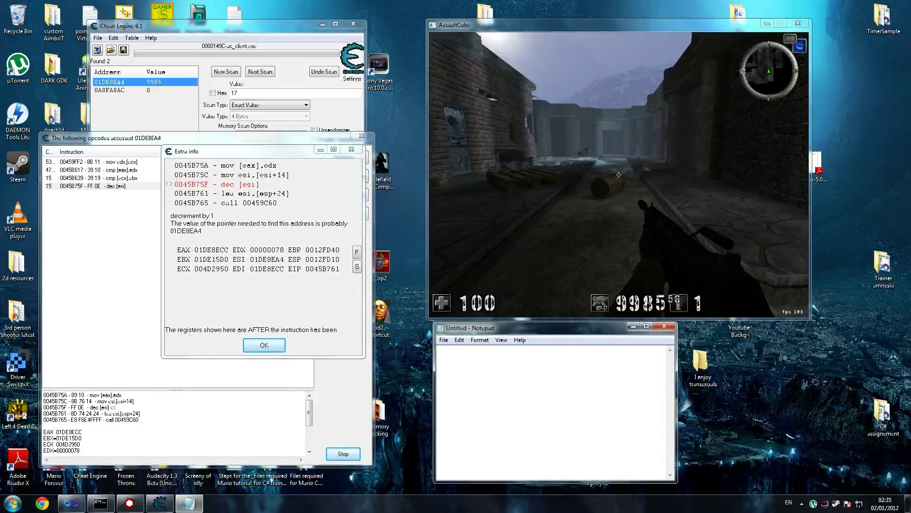
pyautogui.write('ffset')
pyautogui.write('01')
pyautogui.write('DE')
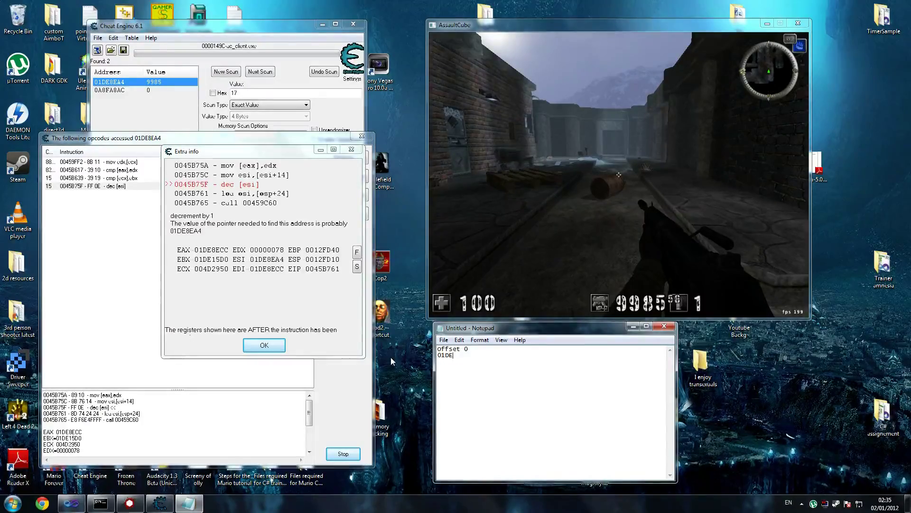
pyautogui.write('8')
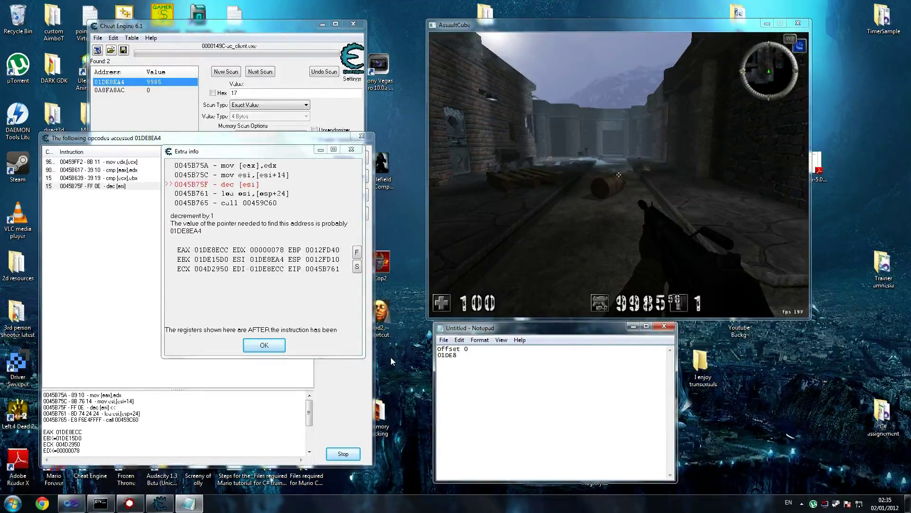
pyautogui.write('EA4')
# Copy the noted address from Notepad and run a new hexadecimal scan for 01DE8EA4 in Cheat Engine
pyautogui.moveTo(306, 141); pyautogui.dragTo(306, 192)
pyautogui.moveTo(468, 355); pyautogui.dragTo(420, 353)
pyautogui.hotkey('ctrl', 'c')
pyautogui.click(233, 83)
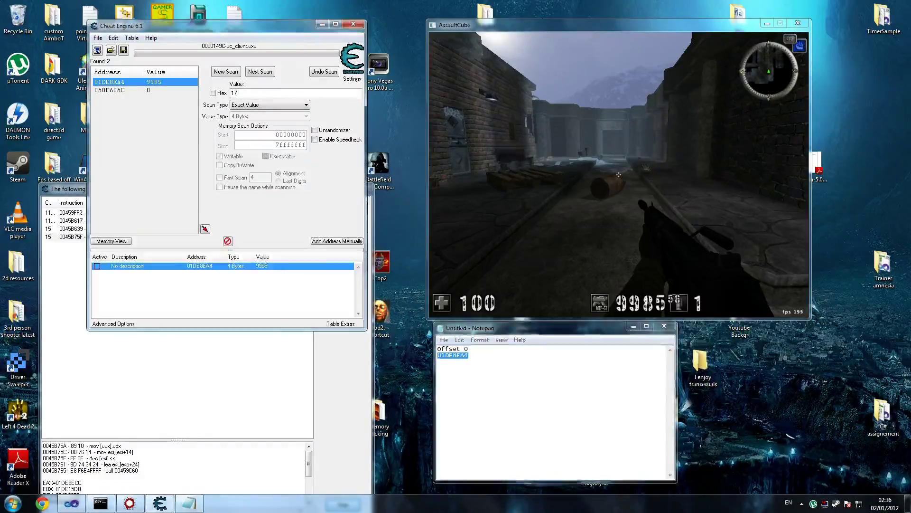
pyautogui.click(213, 93)
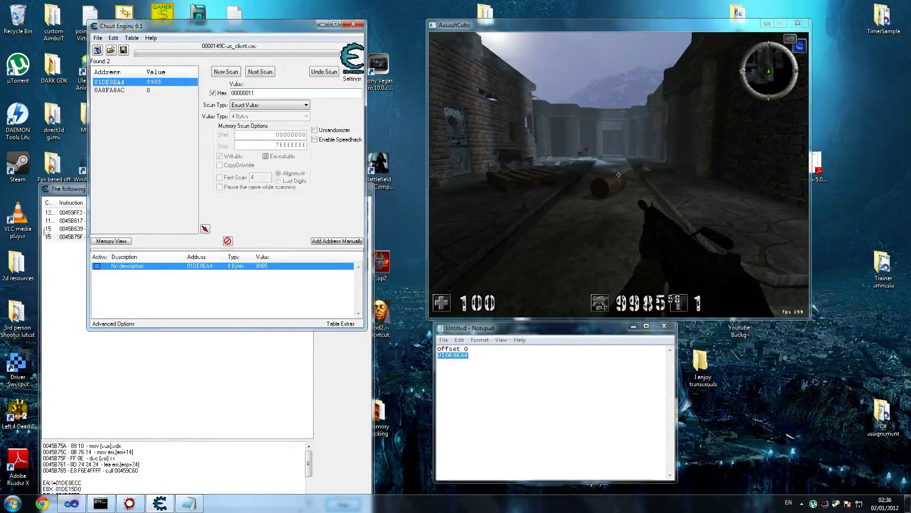
pyautogui.press('Tab')
pyautogui.hotkey('ctrl', 'v')
pyautogui.click(225, 71)
pyautogui.click(226, 71)
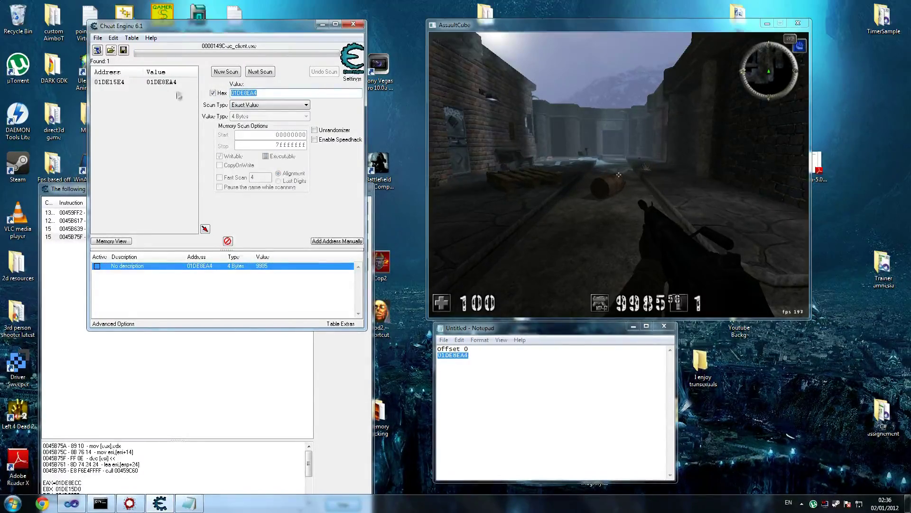
# Manually add a 4 Bytes pointer record with pointer address 01DE15E4 and hex offset 0, and select it in the address list
pyautogui.click(357, 243)
pyautogui.moveTo(377, 199); pyautogui.dragTo(252, 308)
pyautogui.click(210, 368)
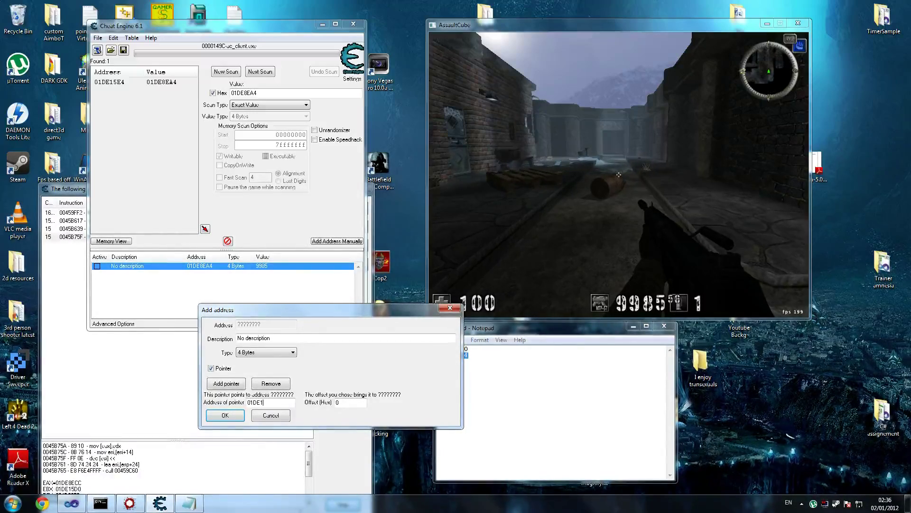
pyautogui.write('5E4')
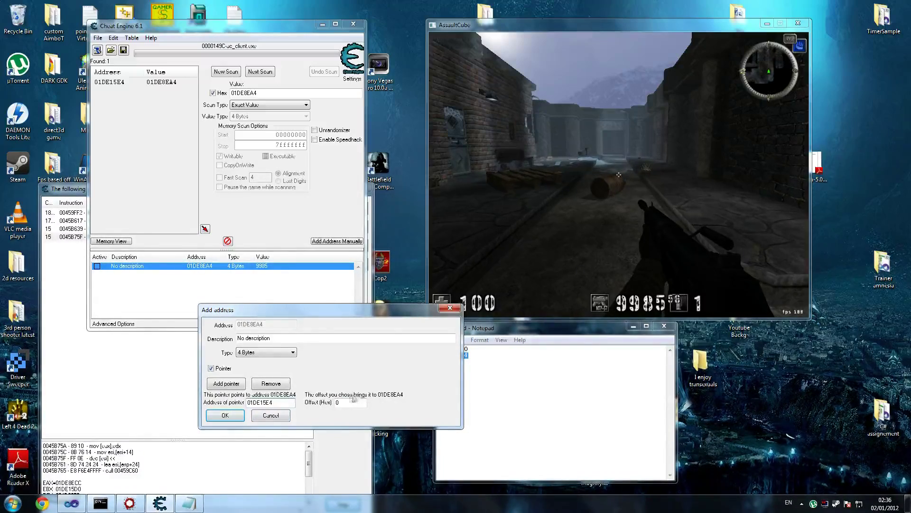
pyautogui.click(229, 416)
pyautogui.click(257, 273)
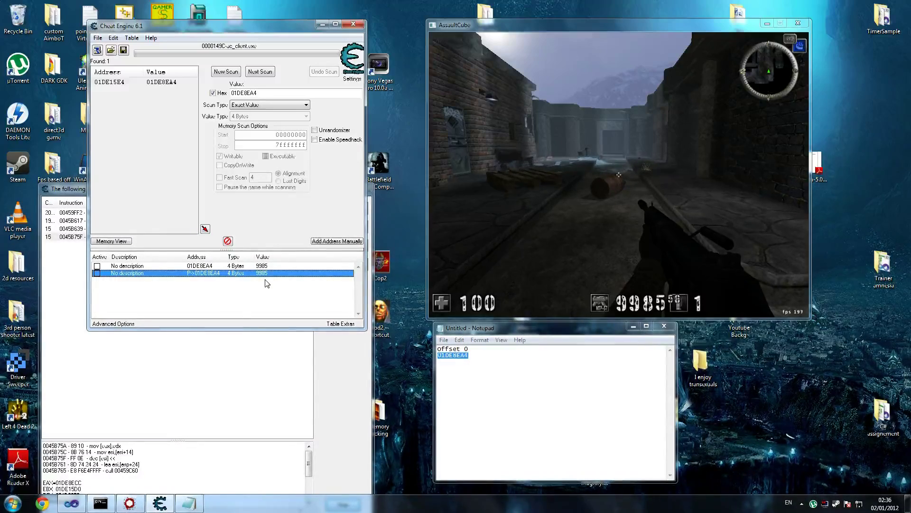
# Review the dec [esi] instruction's details again and close both the opcode list and the details for 01DE8EA4
pyautogui.click(66, 236)
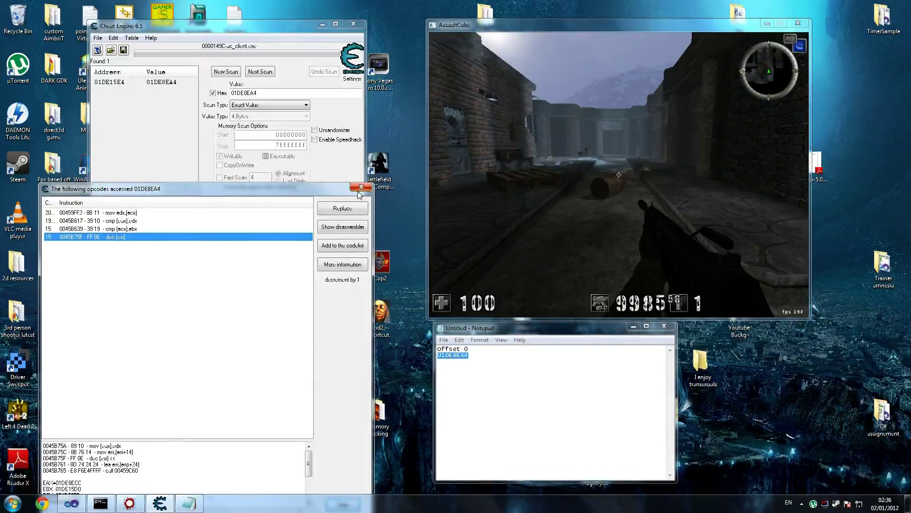
pyautogui.click(341, 263)
pyautogui.click(328, 343)
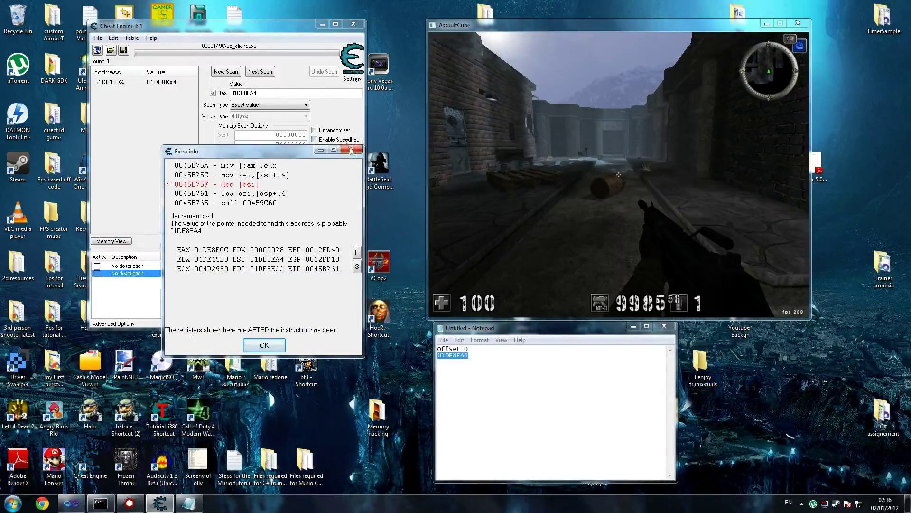
pyautogui.press('Return')
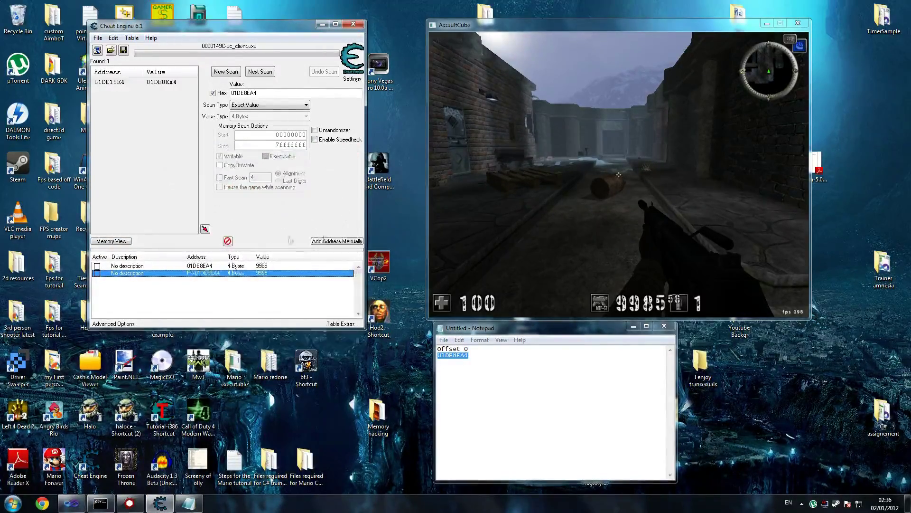
# Find out what accesses the pointer 01DE15E4 from the new pointer record
pyautogui.rightClick(204, 277)
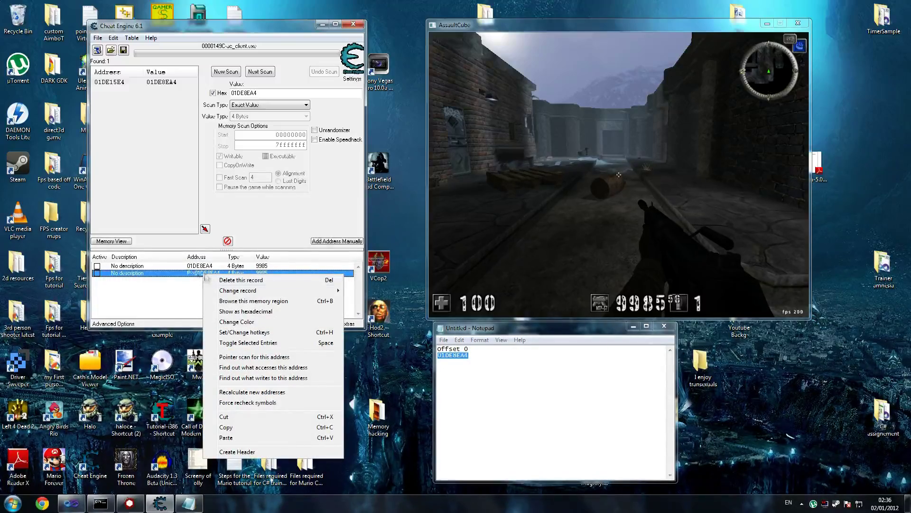
pyautogui.click(254, 367)
pyautogui.click(240, 179)
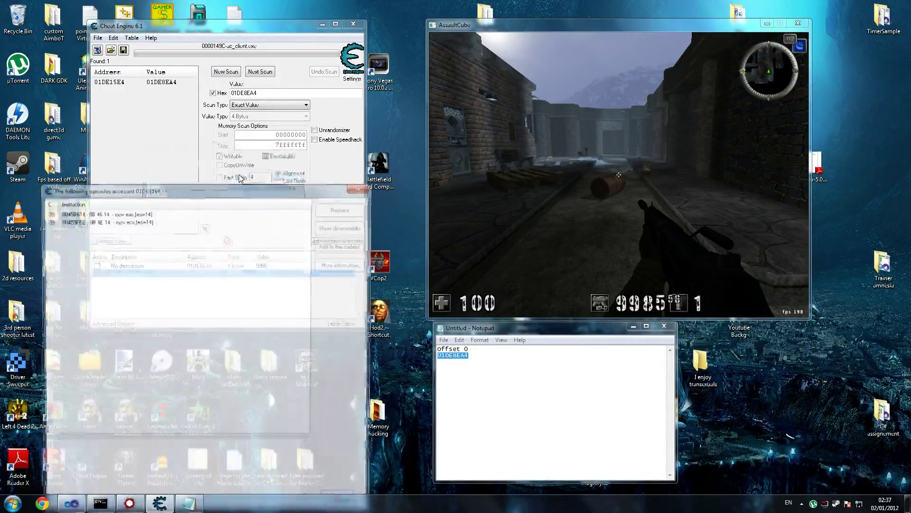
# Fire several rounds in AssaultCube to log the instructions accessing the pointer 01DE15E4, and return to the opcode list
pyautogui.click(577, 170)
pyautogui.press('w')
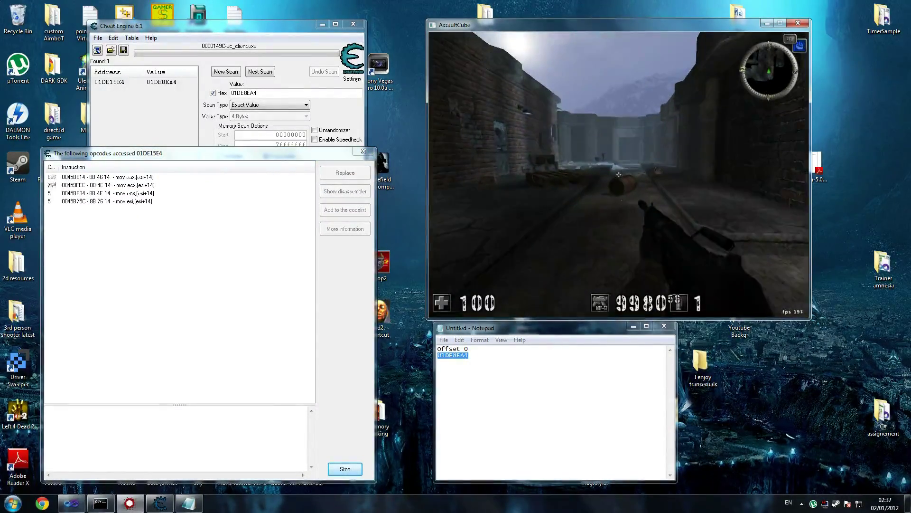
pyautogui.moveTo(618, 175); pyautogui.dragTo(619, 174)
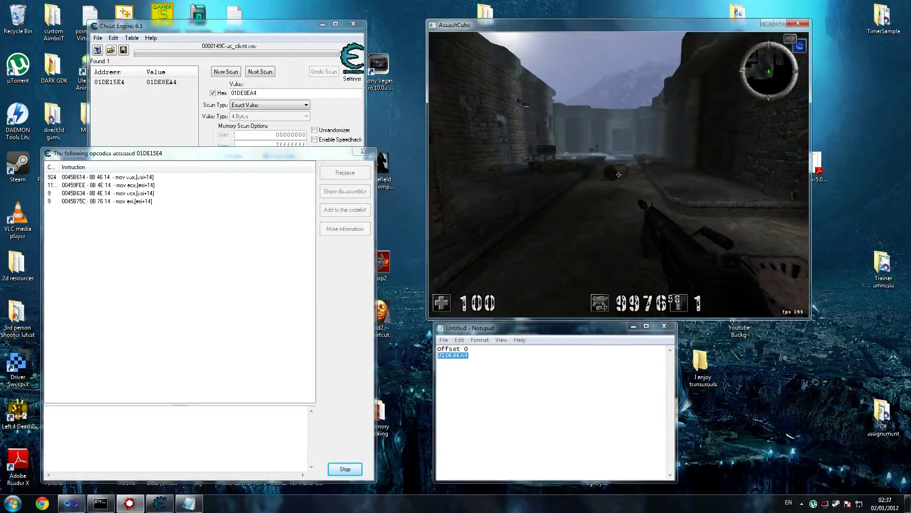
pyautogui.press('super')
pyautogui.click(233, 285)
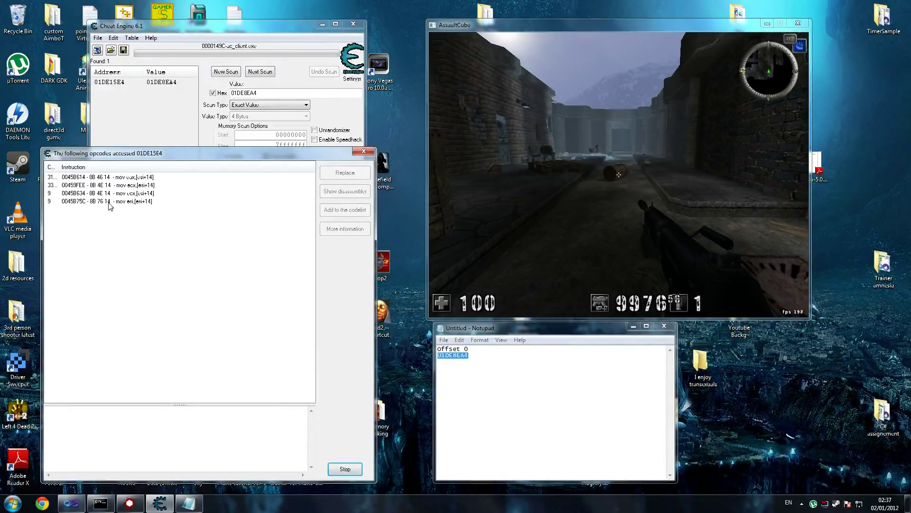
# Open the details of the mov esi,[esi+14] instruction at 0045B75C and note "OFFSET 14" with 01DE8EA4 in Notepad
pyautogui.doubleClick(108, 201)
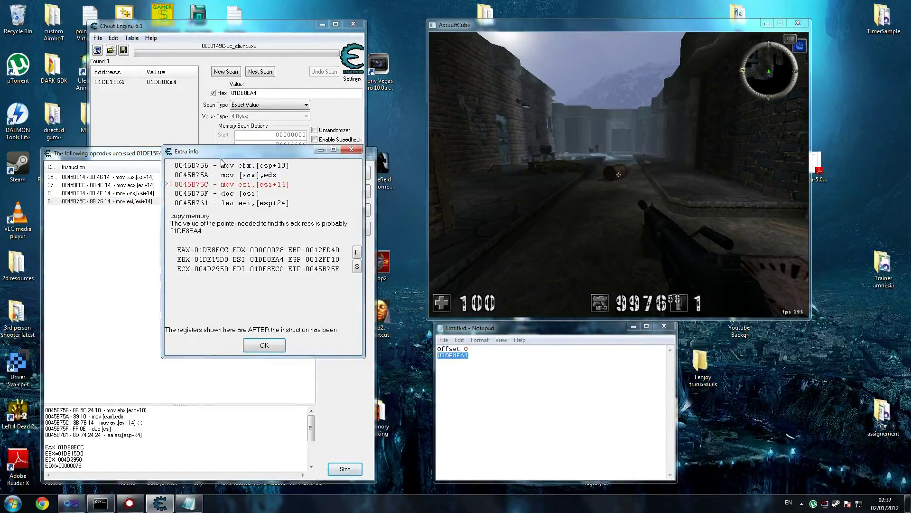
pyautogui.click(438, 361)
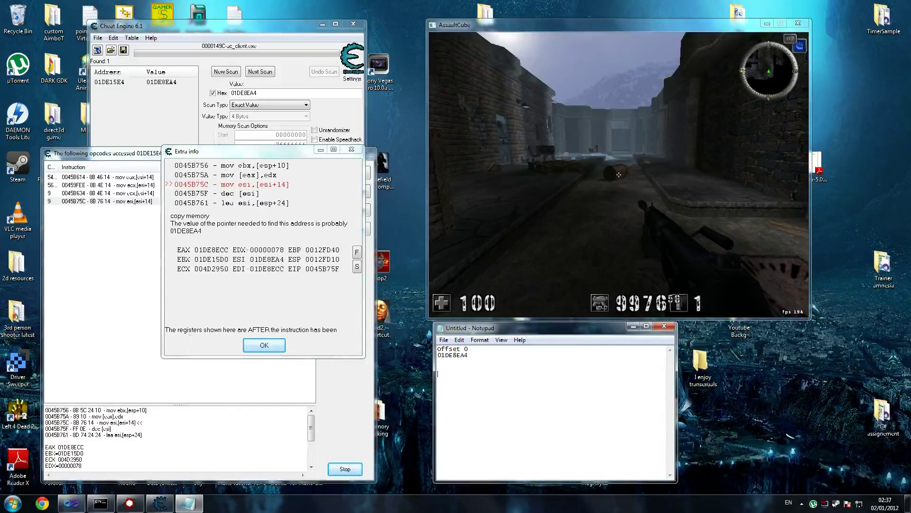
pyautogui.write('FFSET 14')
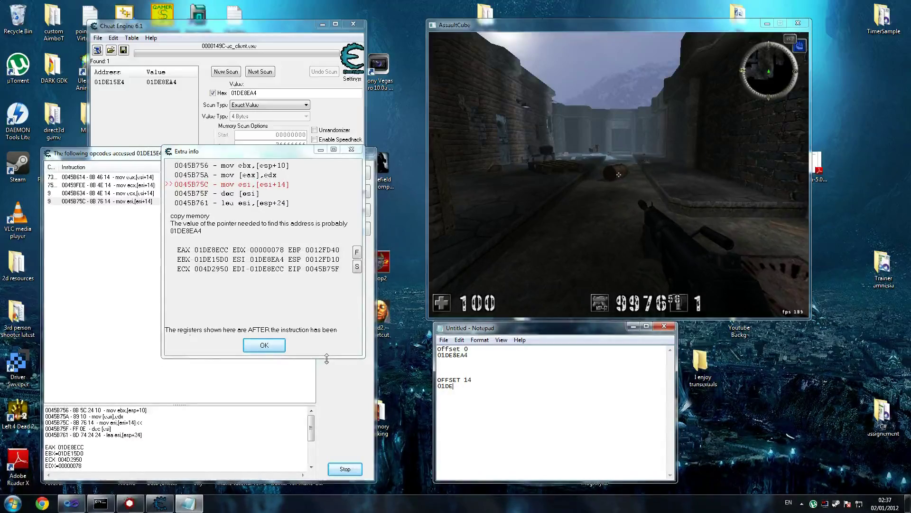
pyautogui.write('8EA4')
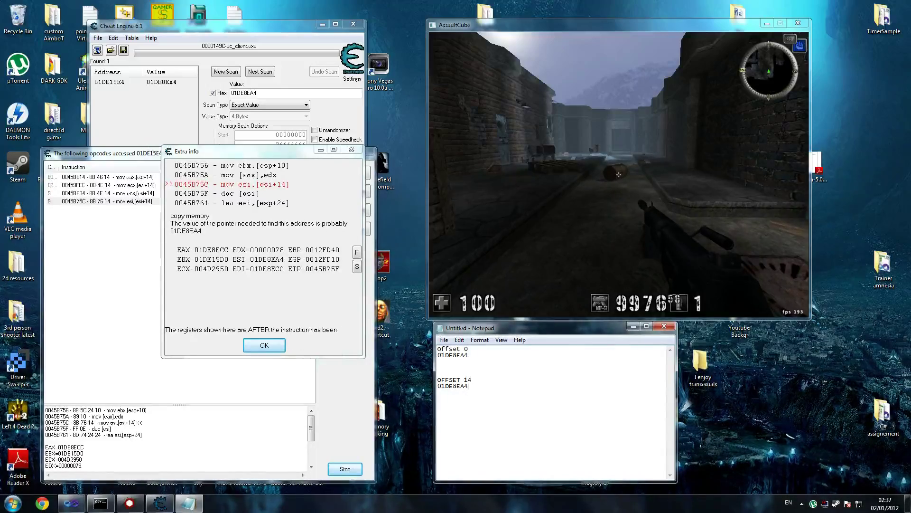
# Select the address noted under OFFSET 14 and run a new exact-value scan for hex 01DE8EA4
pyautogui.moveTo(469, 386); pyautogui.dragTo(426, 388)
pyautogui.click(298, 110)
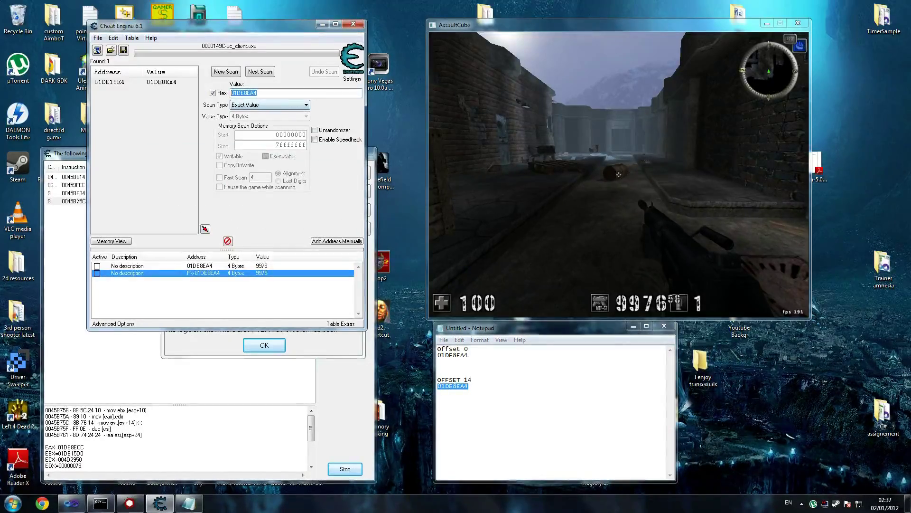
pyautogui.click(235, 72)
pyautogui.click(236, 73)
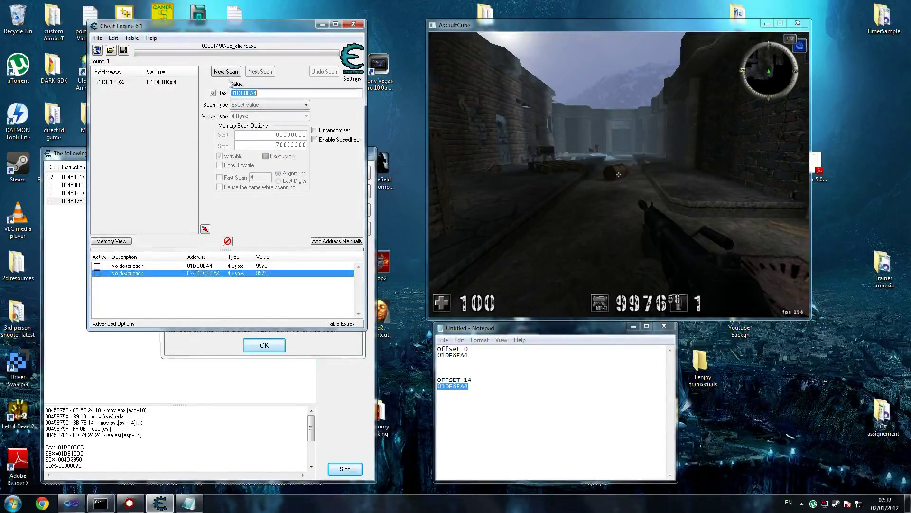
# Try adding a second pointer level to the pointer record, with base address 01DE15E4 and offset 14
pyautogui.click(212, 275)
pyautogui.doubleClick(212, 275)
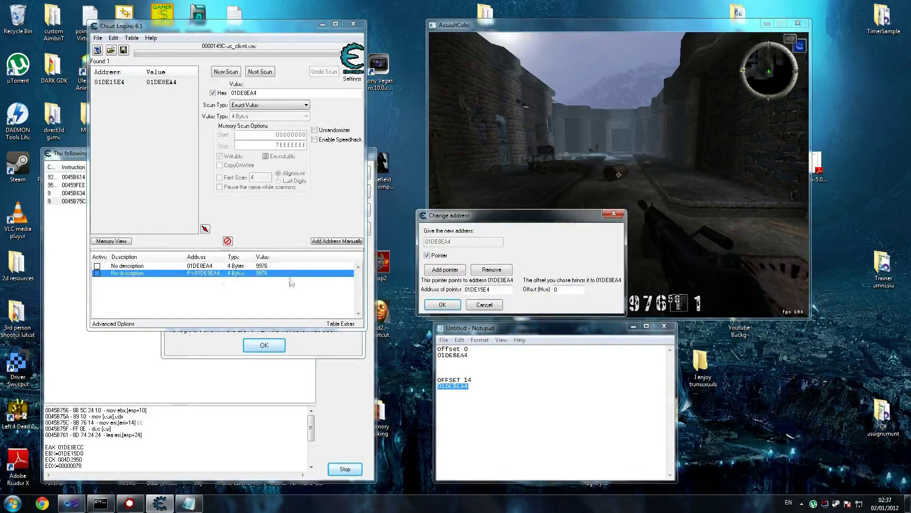
pyautogui.click(446, 269)
pyautogui.moveTo(475, 215); pyautogui.dragTo(256, 226)
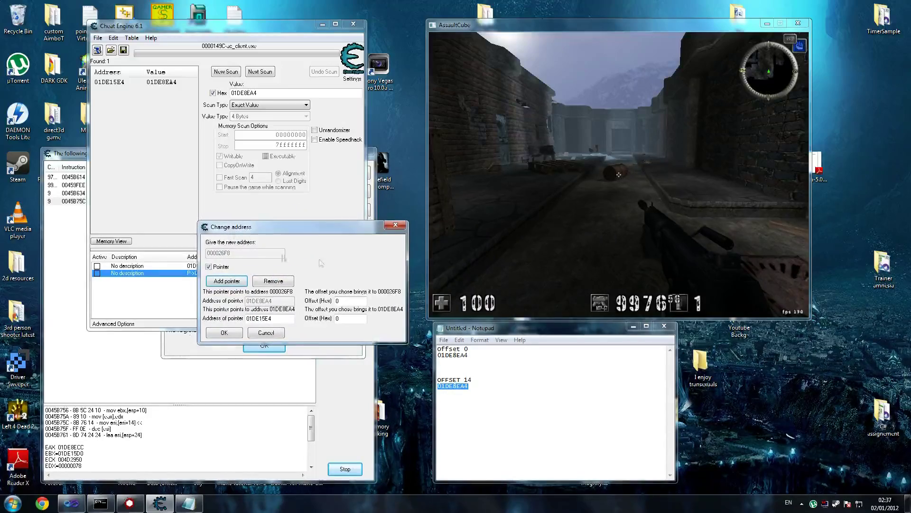
pyautogui.doubleClick(258, 318)
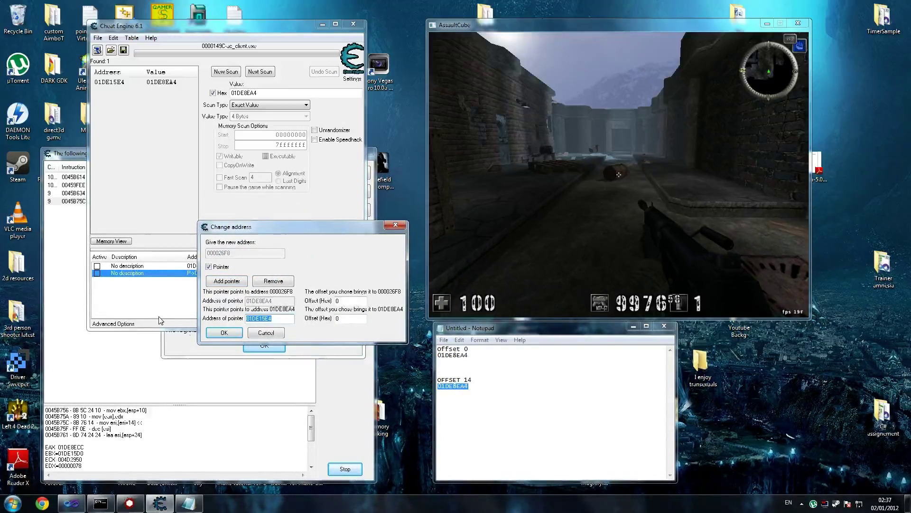
pyautogui.write('01DE')
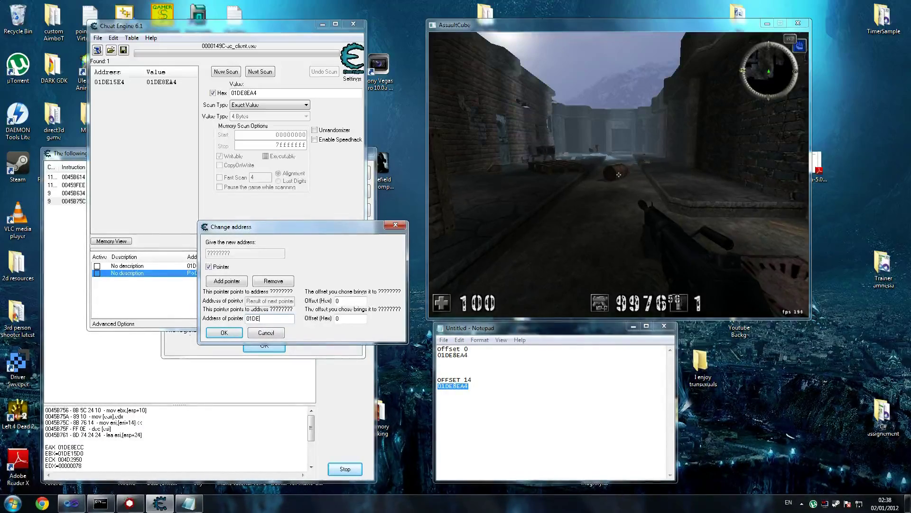
pyautogui.write('15E4')
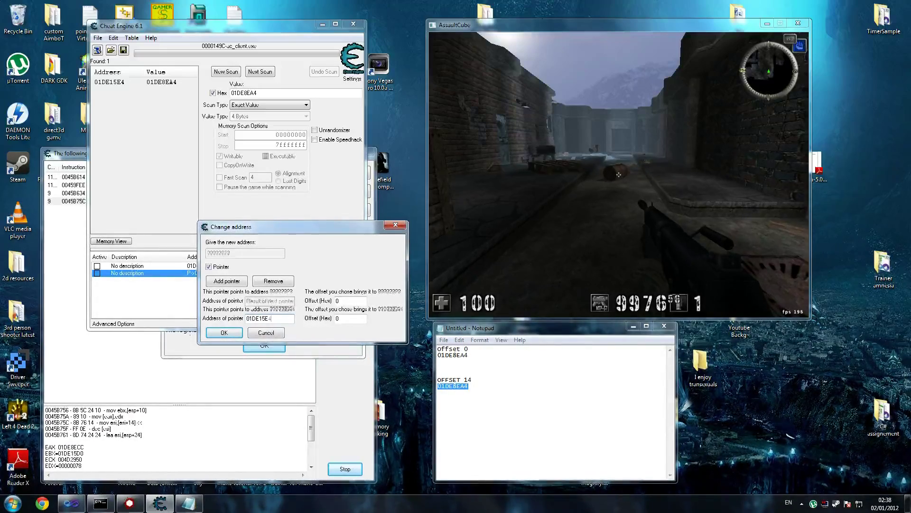
pyautogui.click(224, 334)
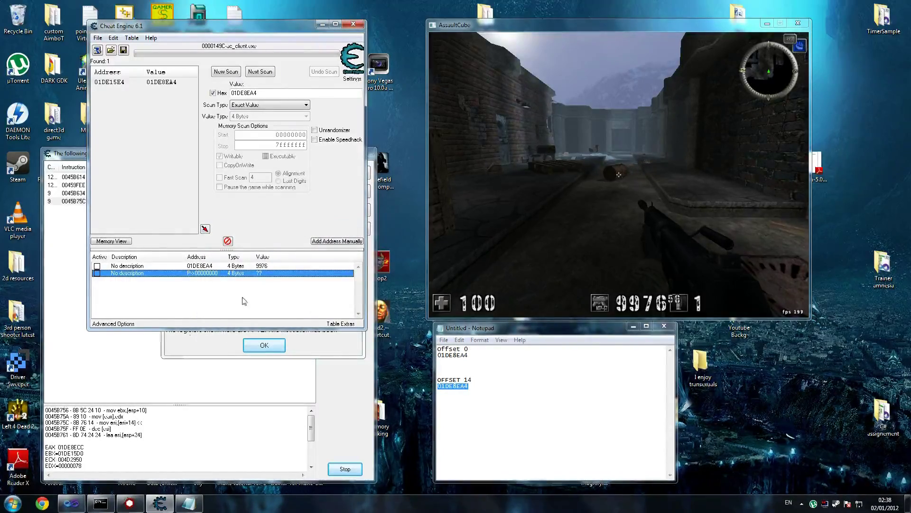
# Review the addresses and offsets of both levels in the pointer record
pyautogui.doubleClick(212, 274)
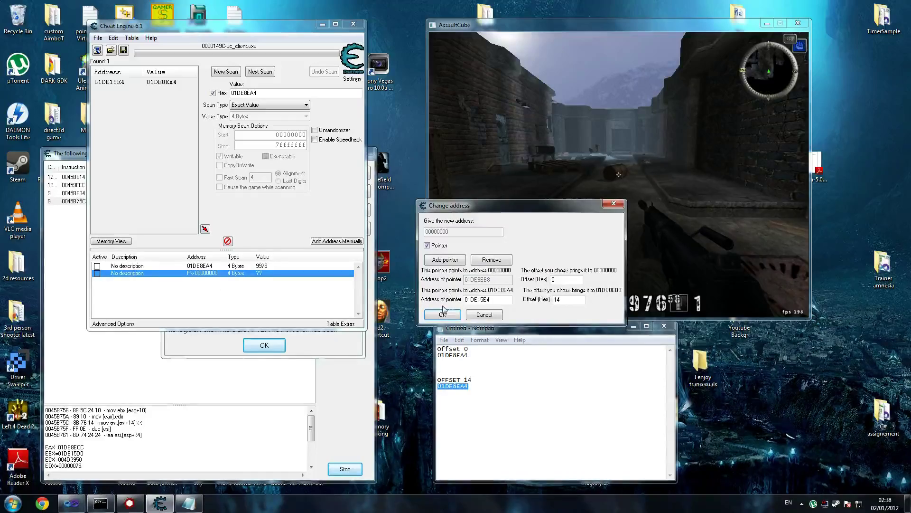
pyautogui.moveTo(490, 210); pyautogui.dragTo(202, 277)
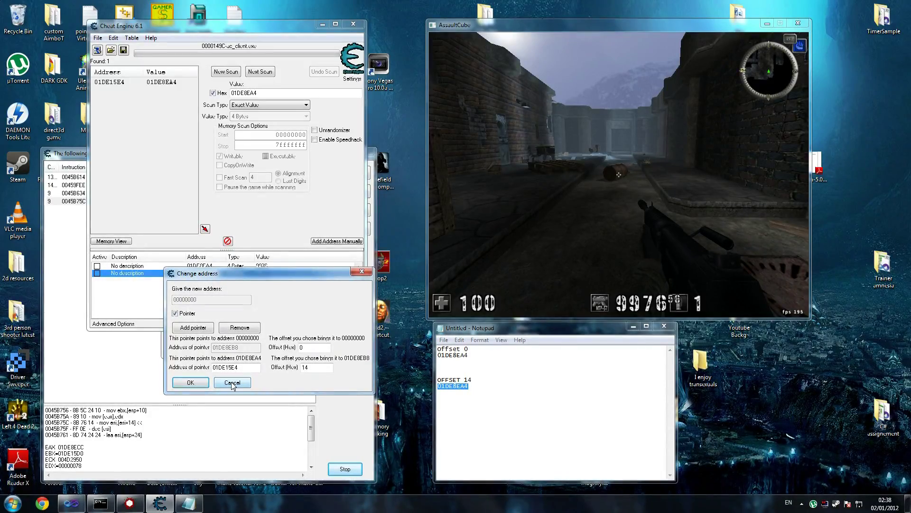
pyautogui.click(191, 382)
# Open the details of the mov ecx,[esi+14] instruction at 0045B634 and place them below the main Cheat Engine window
pyautogui.click(51, 172)
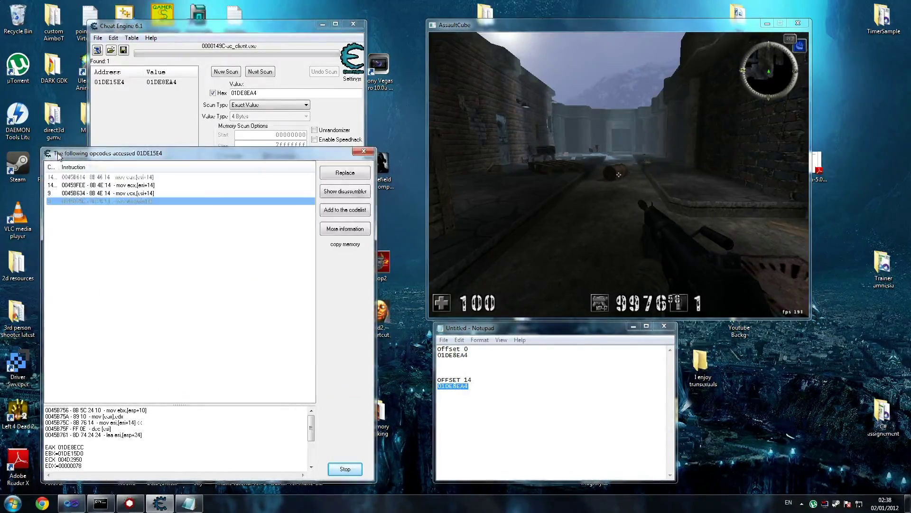
pyautogui.doubleClick(116, 193)
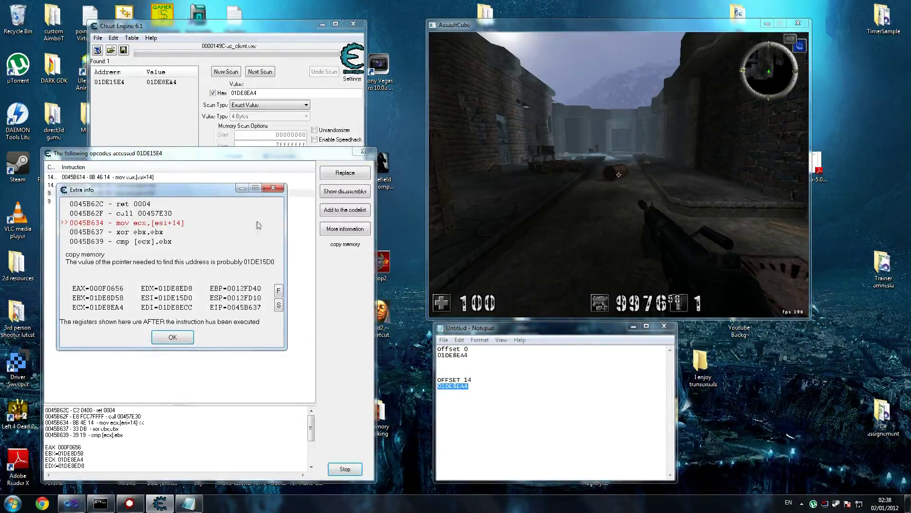
pyautogui.click(281, 36)
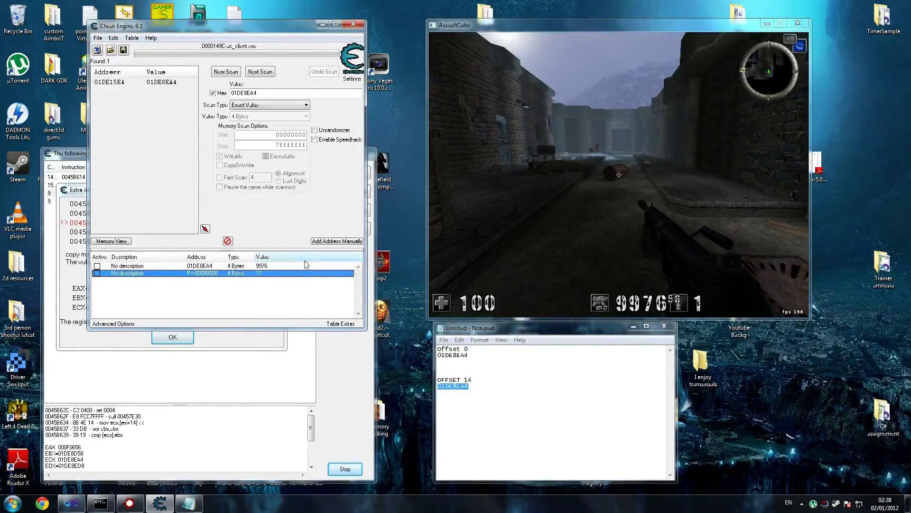
pyautogui.click(63, 215)
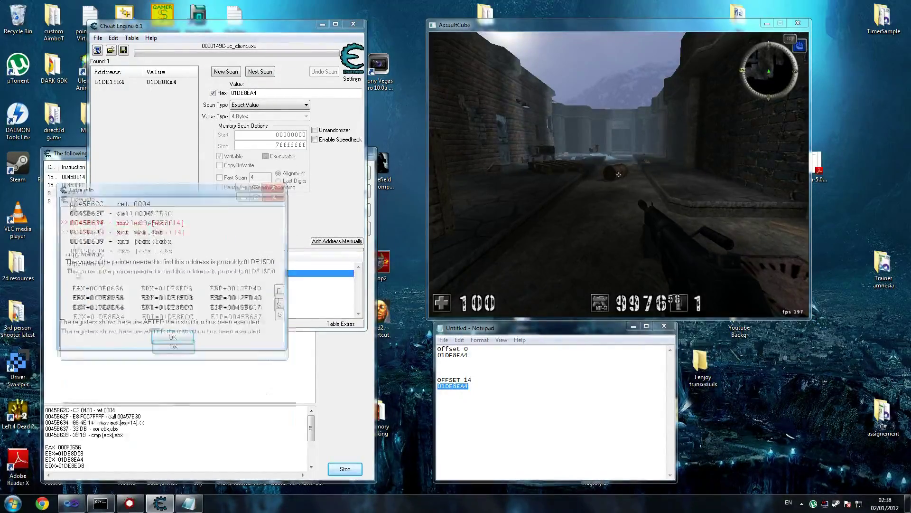
pyautogui.moveTo(95, 189); pyautogui.dragTo(126, 334)
# Replace the address under OFFSET 14 in Notepad with 01DE15D0 and copy it
pyautogui.click(438, 373)
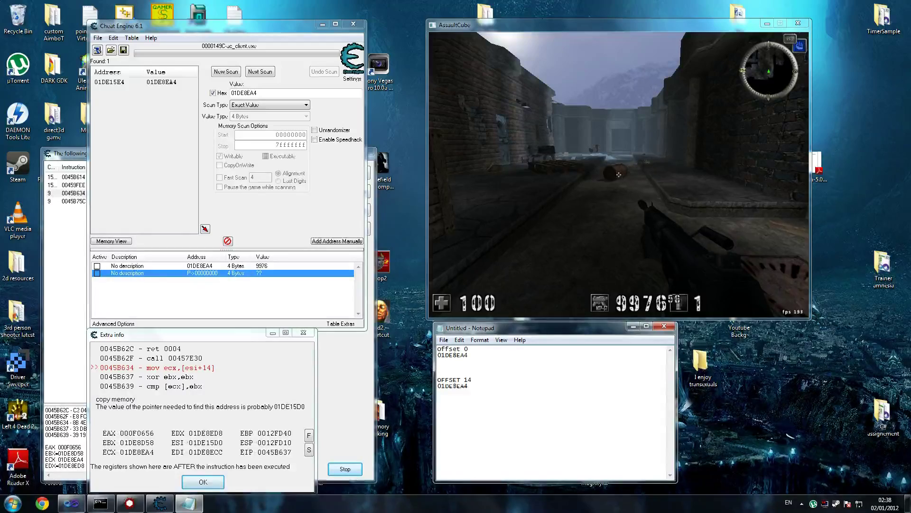
pyautogui.moveTo(470, 385); pyautogui.dragTo(404, 385)
pyautogui.write('01DE15D0')
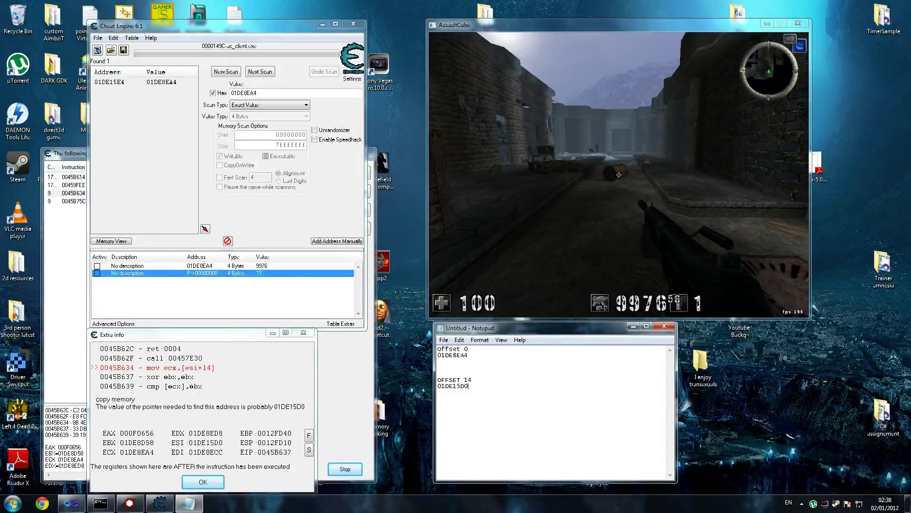
pyautogui.hotkey('shift', 'Home')
pyautogui.hotkey('ctrl', 'c')
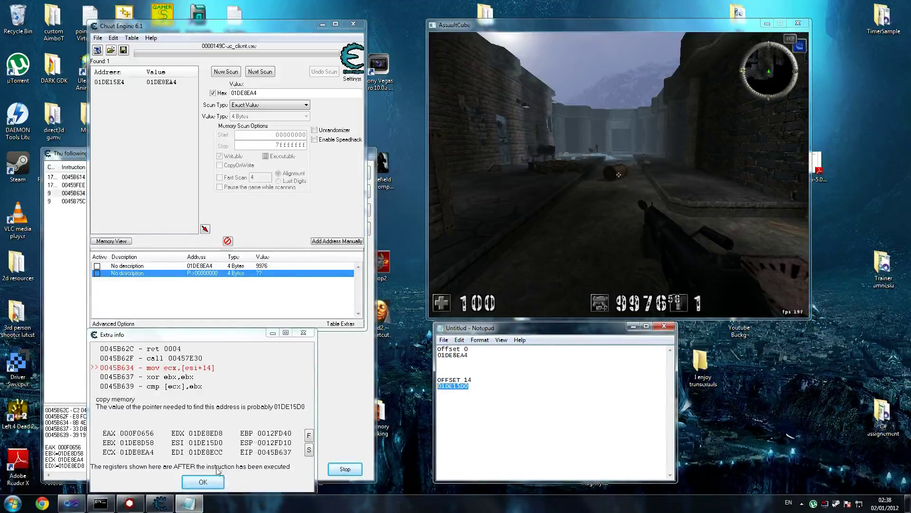
# Try 01DE15D0 as the base address of the two-level pointer record
pyautogui.click(193, 276)
pyautogui.doubleClick(193, 276)
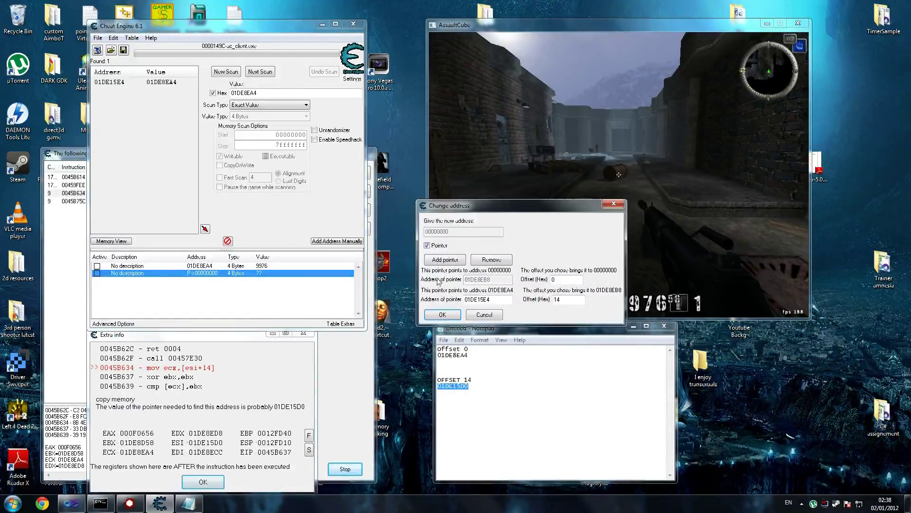
pyautogui.hotkey('ctrl', 'v')
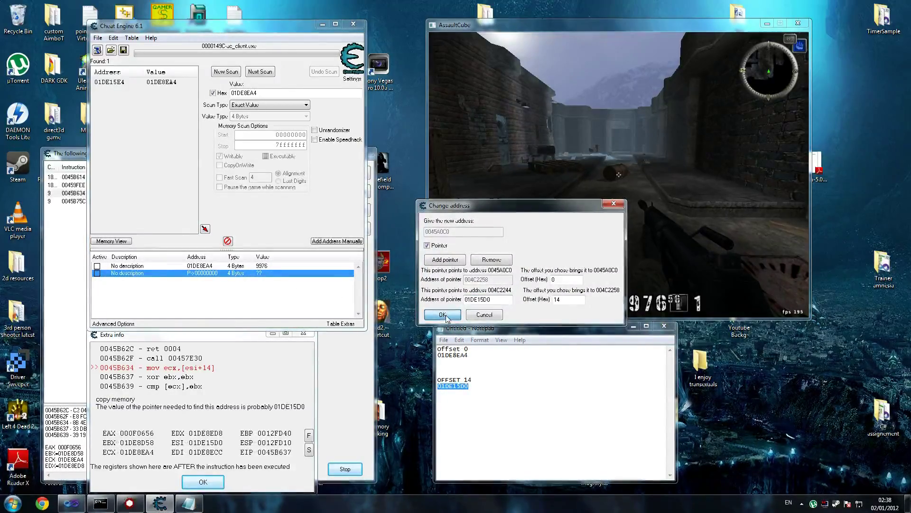
pyautogui.click(446, 315)
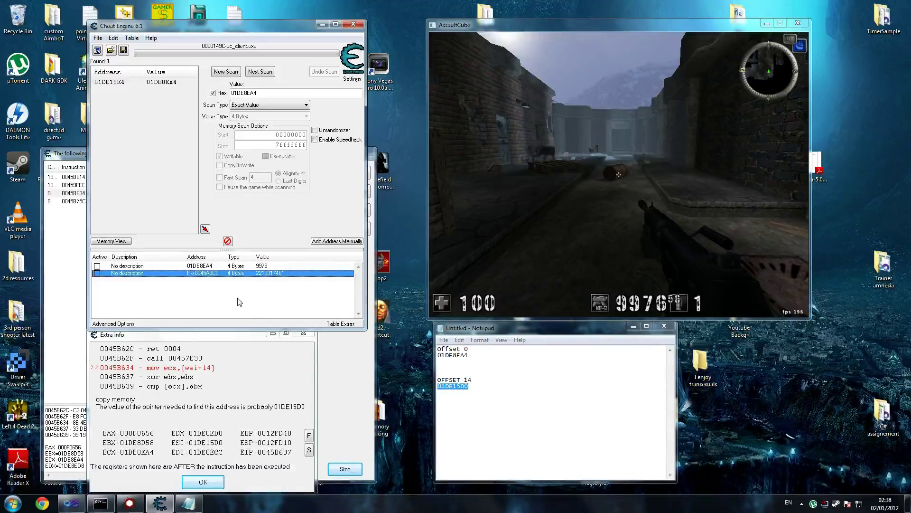
# Remove the second level from the pointer record and set its pointer address to 01DE8EA4, copied from Notepad, with offset 0
pyautogui.doubleClick(211, 274)
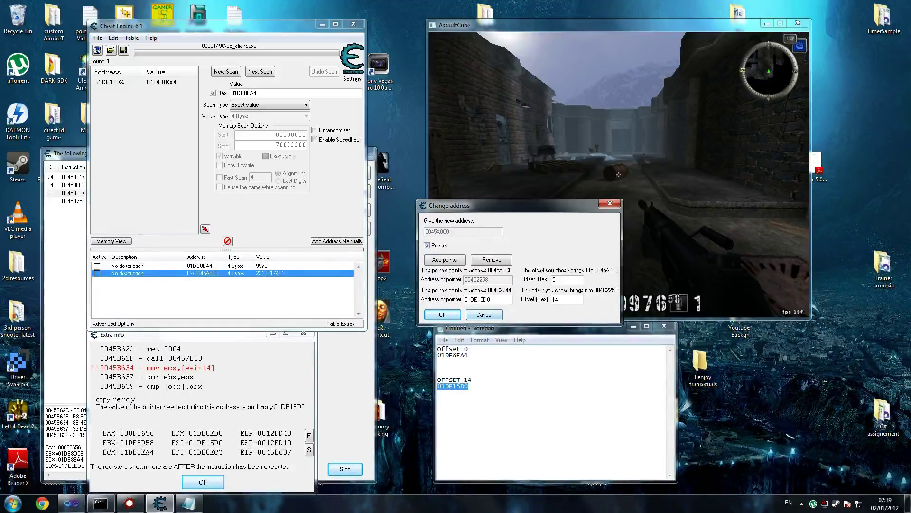
pyautogui.click(440, 361)
pyautogui.doubleClick(452, 355)
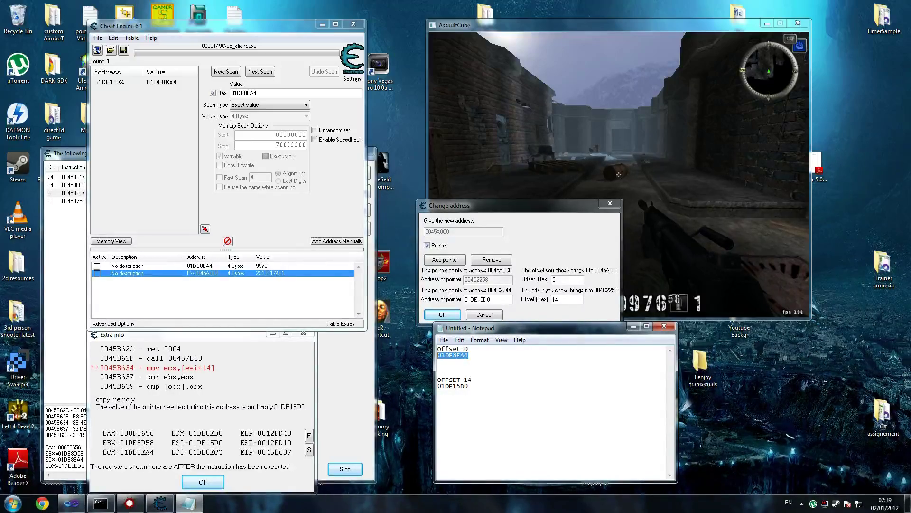
pyautogui.click(496, 307)
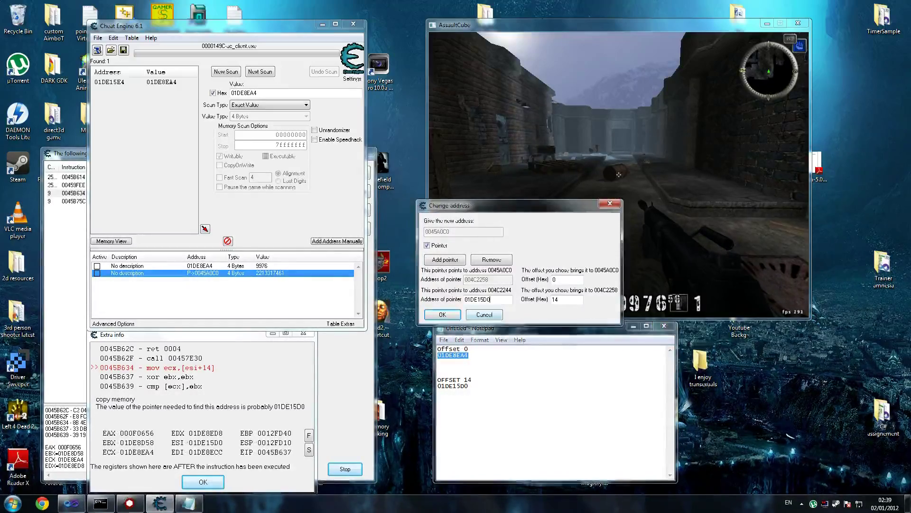
pyautogui.click(494, 259)
pyautogui.doubleClick(487, 279)
pyautogui.write('01DE8EA4')
pyautogui.press('Tab')
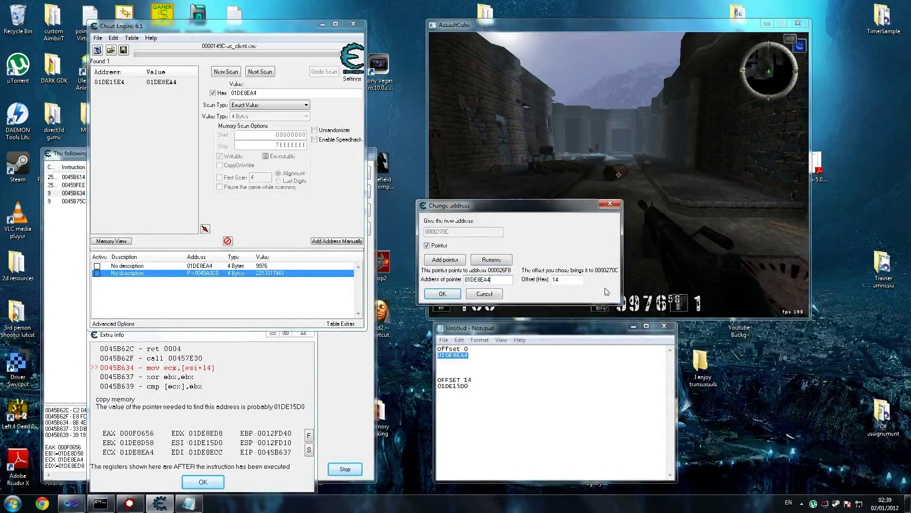
pyautogui.write('0')
pyautogui.click(451, 293)
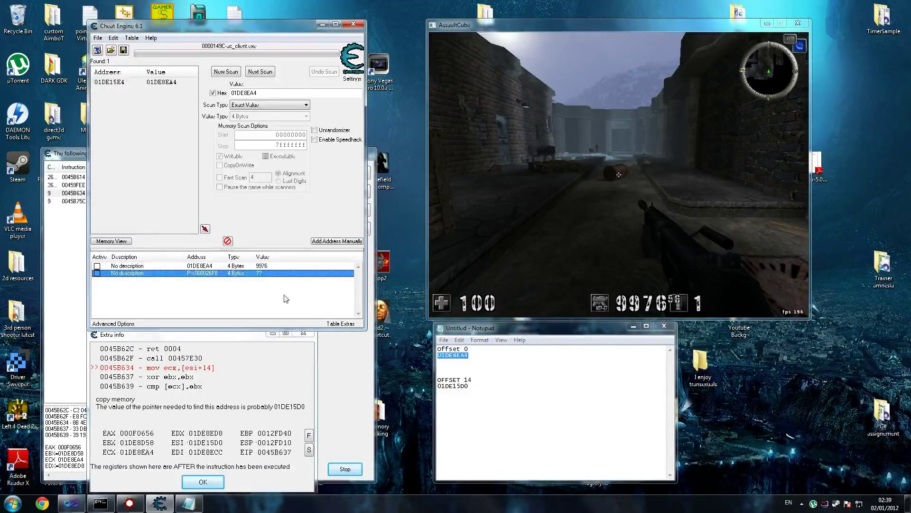
# Recheck the pointer record's settings without changing them and run a fresh scan for hex 01DE8EA4
pyautogui.doubleClick(202, 274)
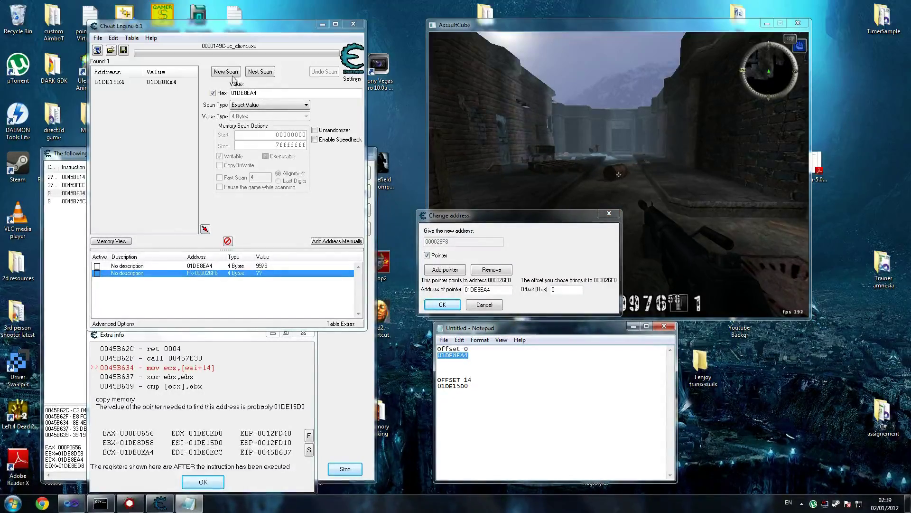
pyautogui.click(264, 95)
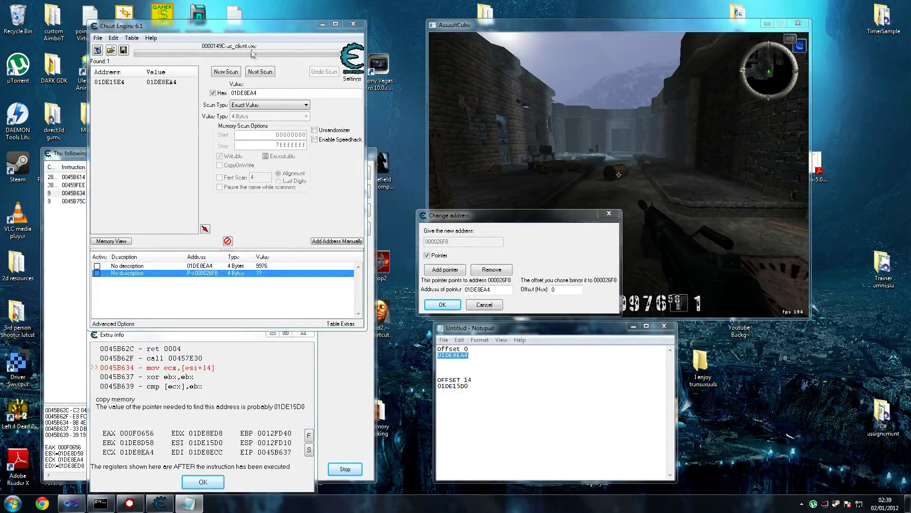
pyautogui.click(484, 304)
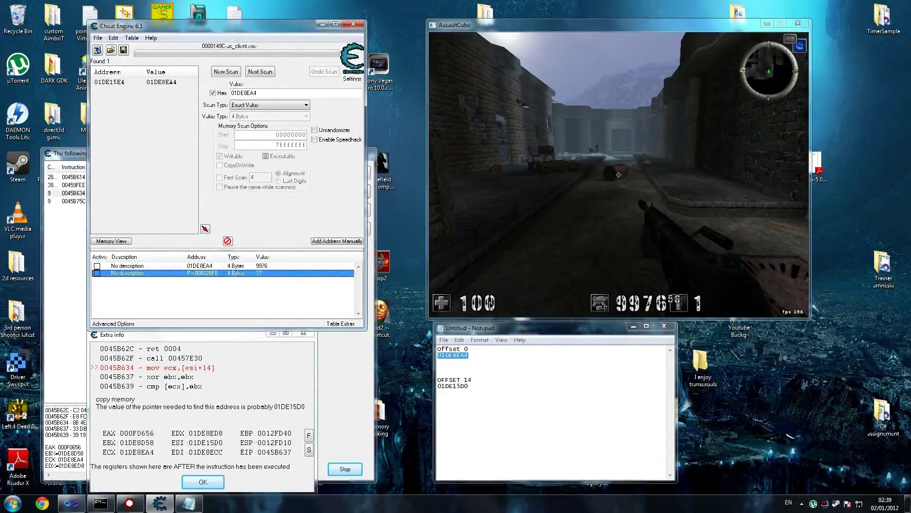
pyautogui.click(225, 72)
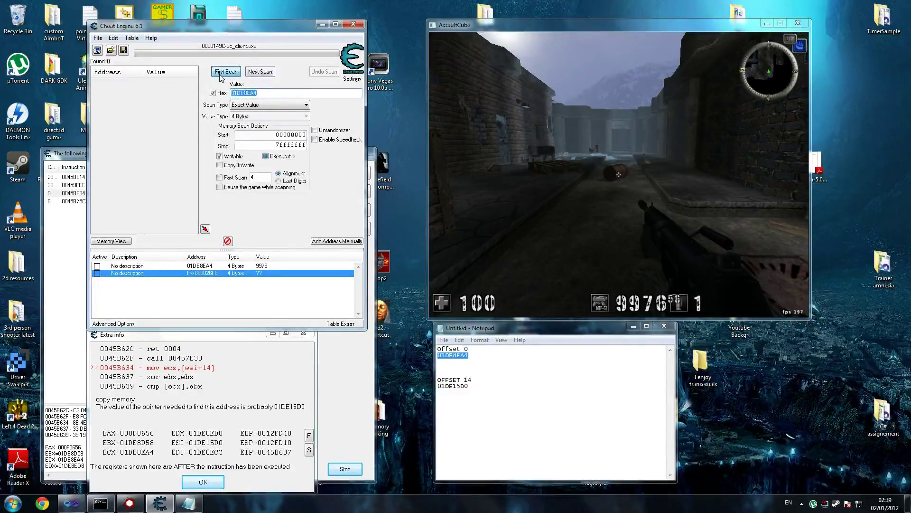
pyautogui.click(223, 74)
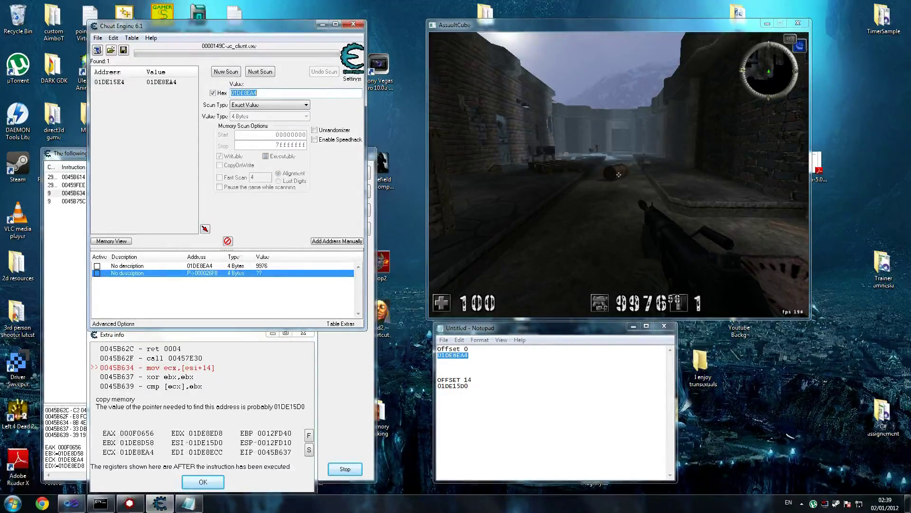
# Replace the address under Offset 0 in Notepad with 01DE15E4 and copy it
pyautogui.click(475, 355)
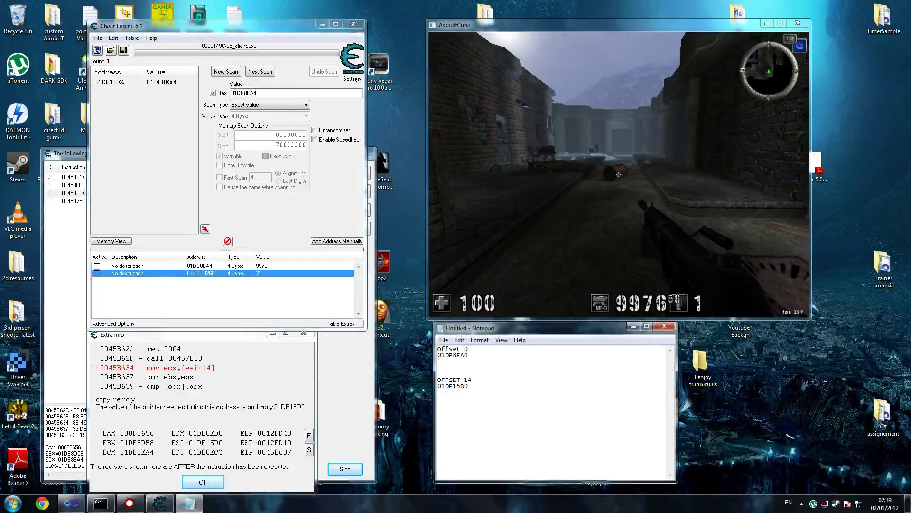
pyautogui.moveTo(475, 355); pyautogui.dragTo(366, 355)
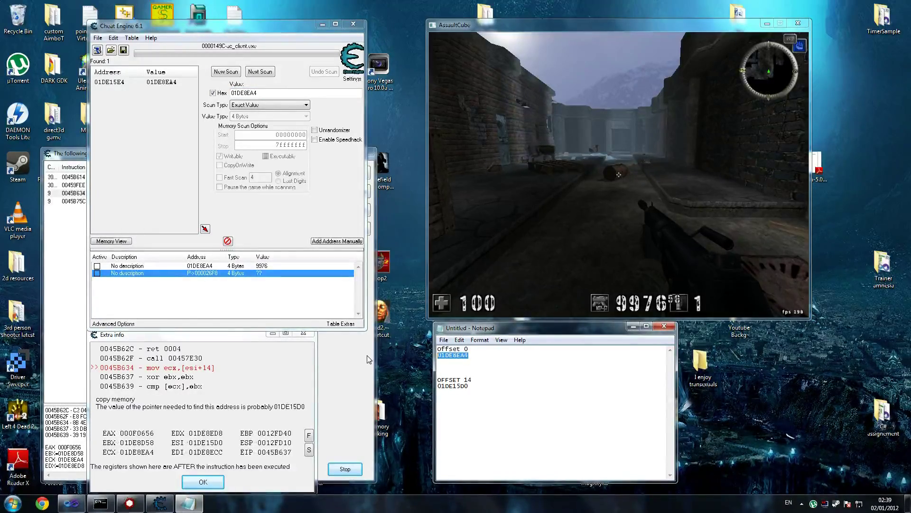
pyautogui.write('01DE15')
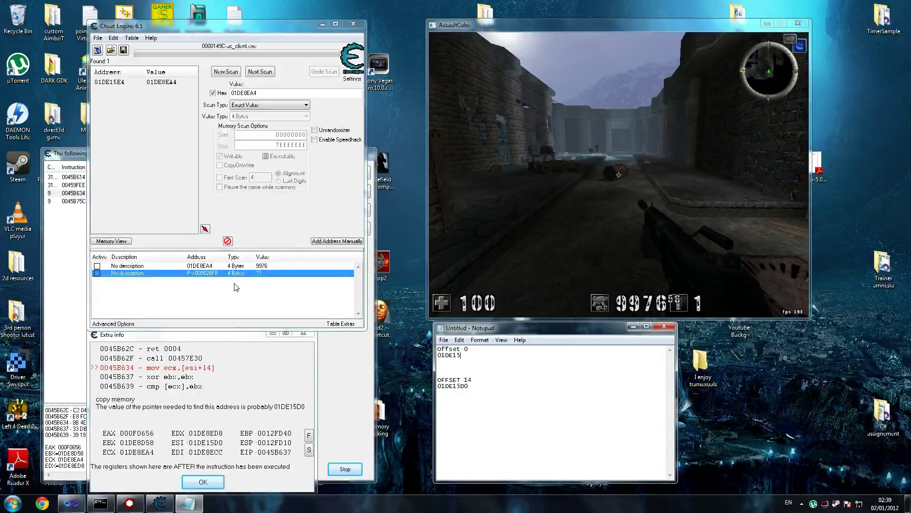
pyautogui.write('E4')
pyautogui.hotkey('shift', 'Up')
pyautogui.hotkey('ctrl', 'c')
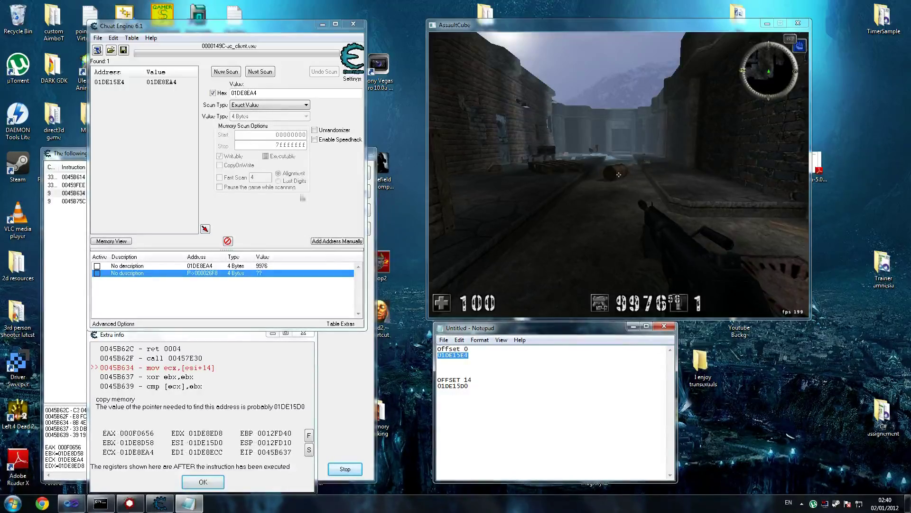
# Set the pointer record's pointer address to 01DE15E4, copied from Notepad, keeping offset 0
pyautogui.doubleClick(196, 273)
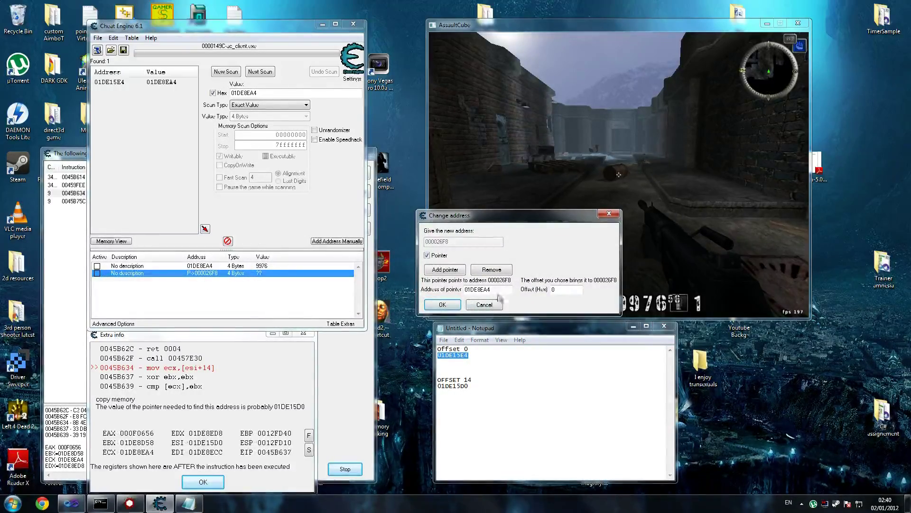
pyautogui.doubleClick(484, 289)
pyautogui.hotkey('ctrl', 'v')
pyautogui.click(442, 304)
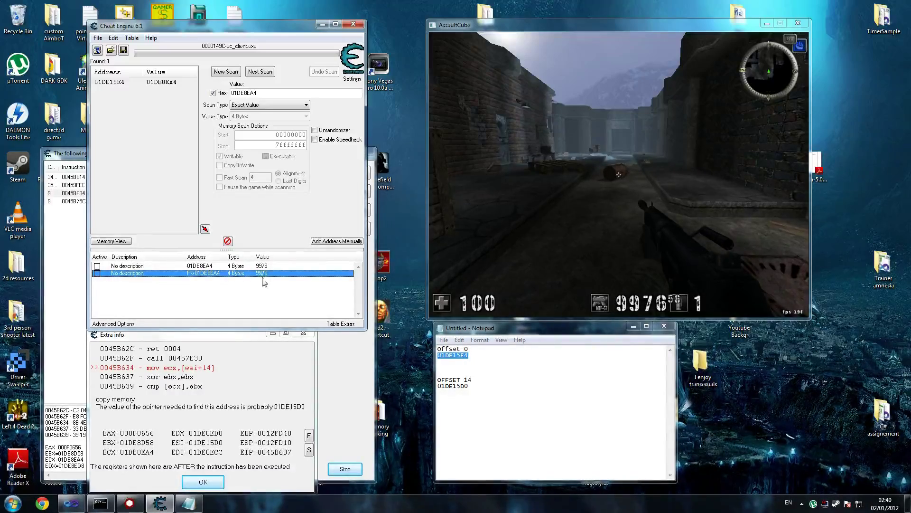
# Close the old instruction details and opcode list, and start finding out what accesses the pointer at 01DE15E4
pyautogui.click(247, 334)
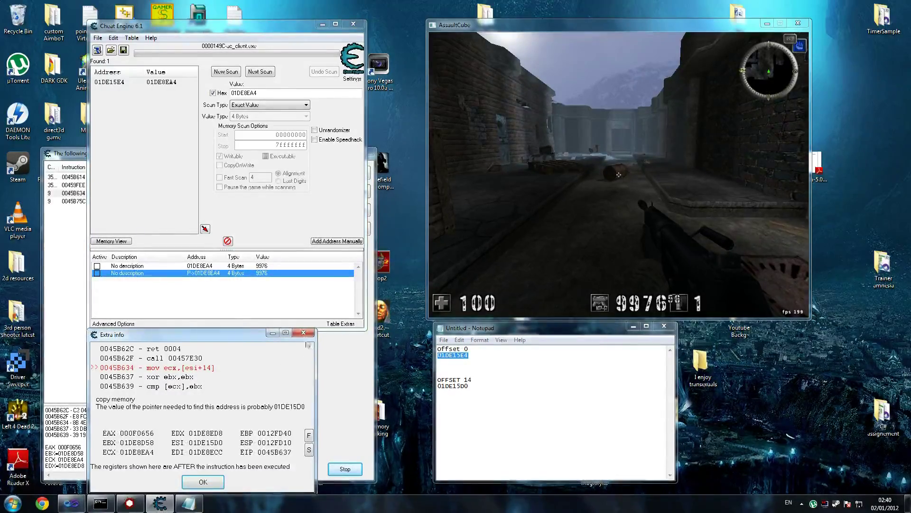
pyautogui.click(303, 332)
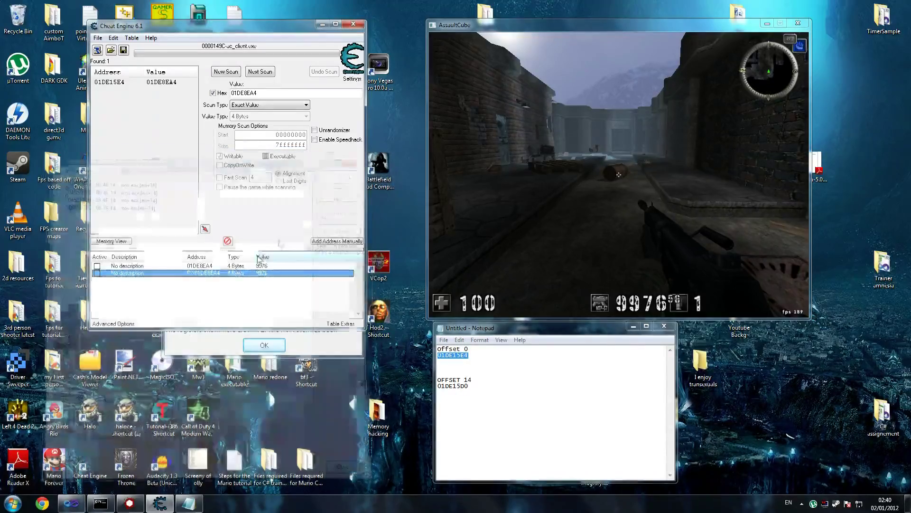
pyautogui.rightClick(212, 274)
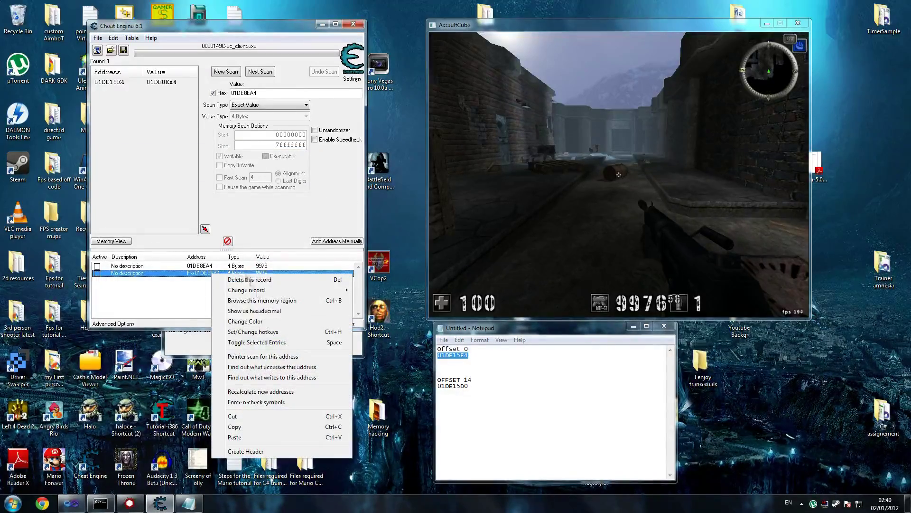
pyautogui.click(268, 367)
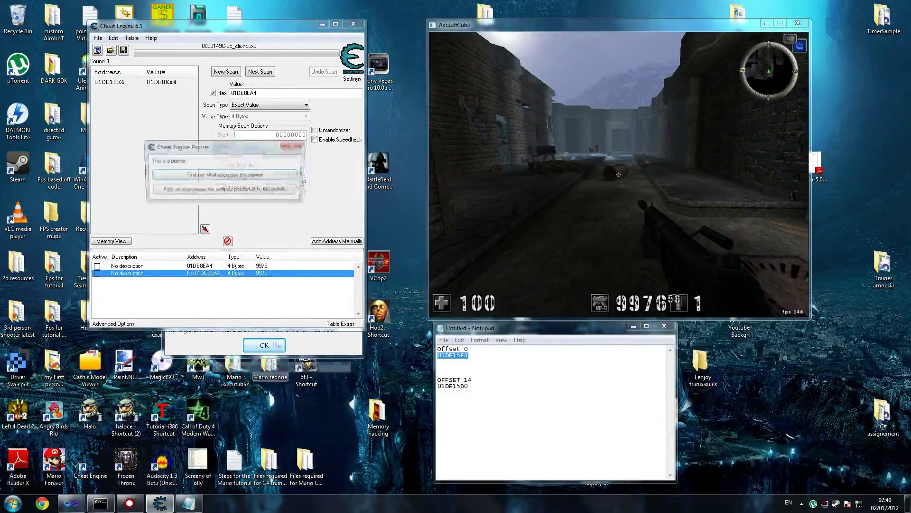
pyautogui.click(171, 175)
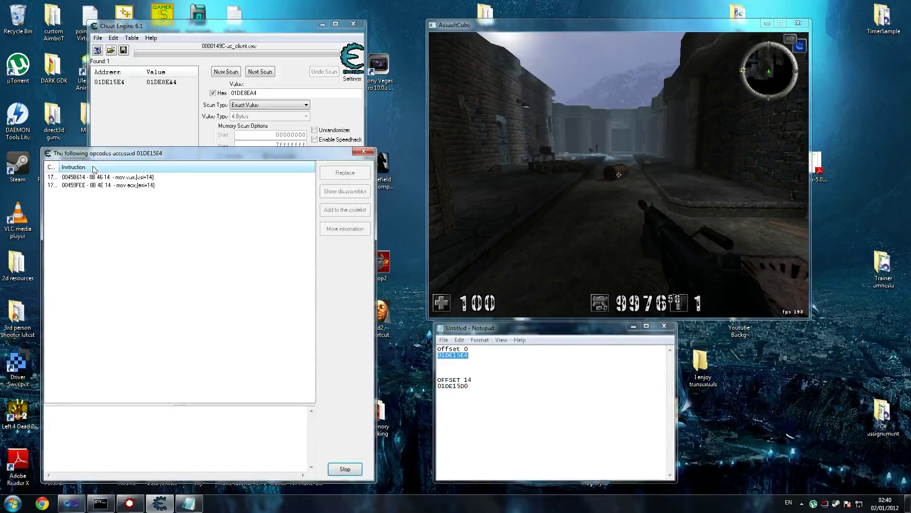
pyautogui.moveTo(59, 168); pyautogui.dragTo(70, 167)
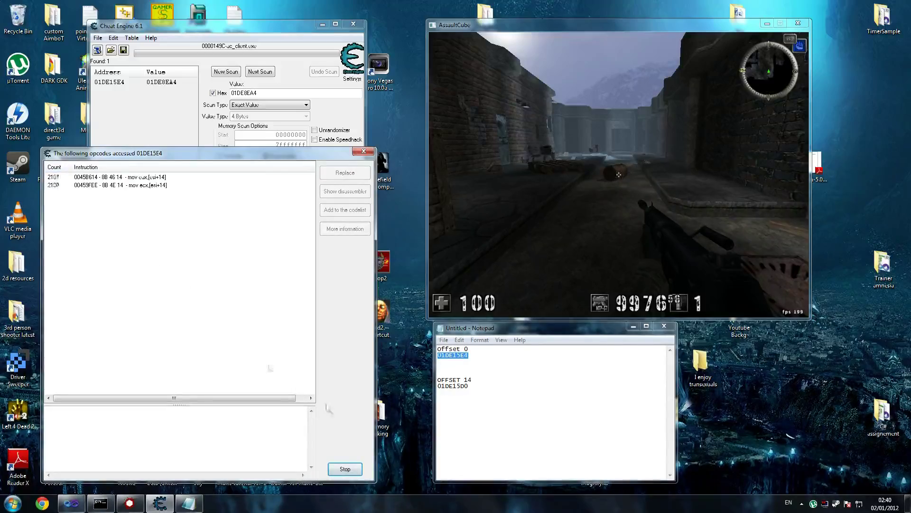
# Fire the weapon in AssaultCube to trigger accesses, and open the details of instruction 0045B634 in Cheat Engine
pyautogui.click(489, 223)
pyautogui.click(618, 174)
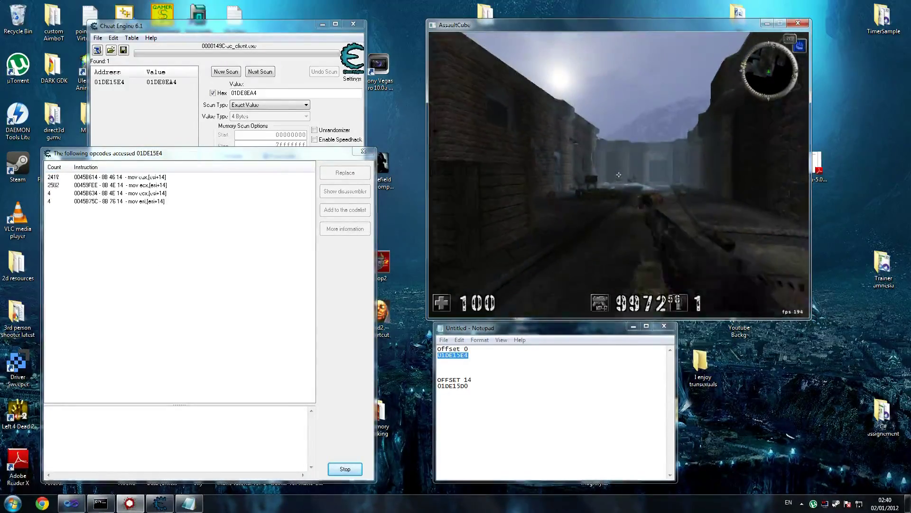
pyautogui.click(618, 175)
pyautogui.click(618, 174)
pyautogui.press('super')
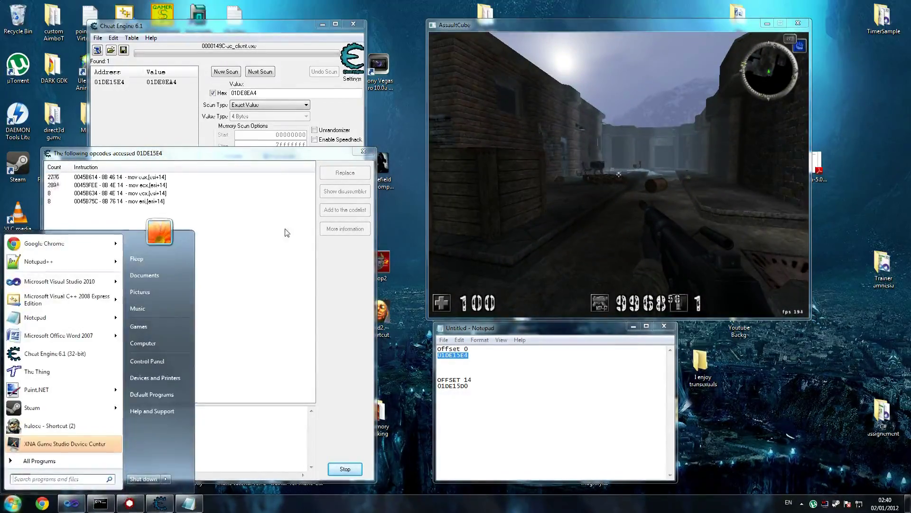
pyautogui.click(285, 229)
pyautogui.click(100, 193)
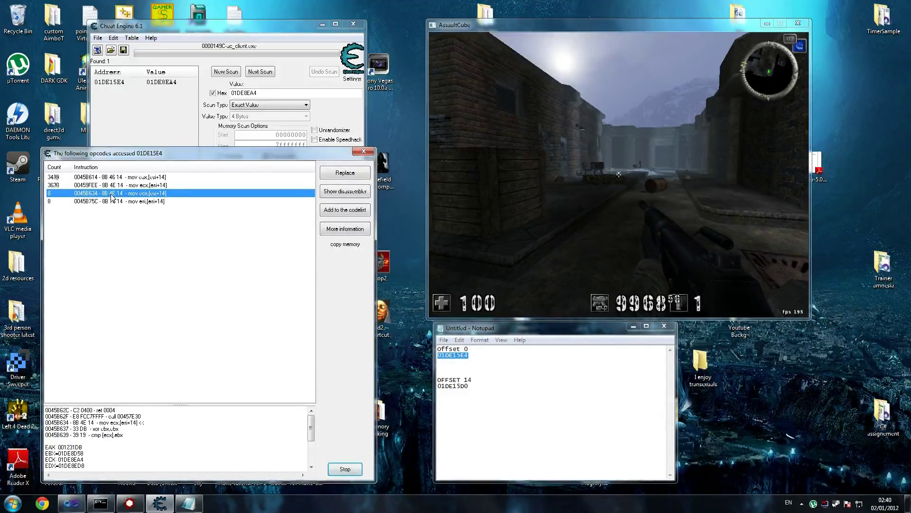
pyautogui.doubleClick(112, 194)
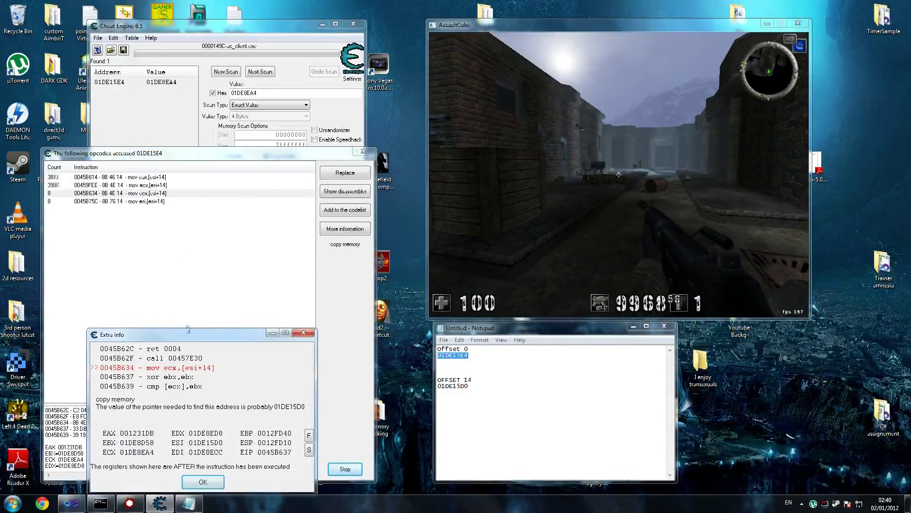
# Copy the address under OFFSET 14 in Notepad and run a fresh hex scan in Cheat Engine for 01DE15D0
pyautogui.click(472, 380)
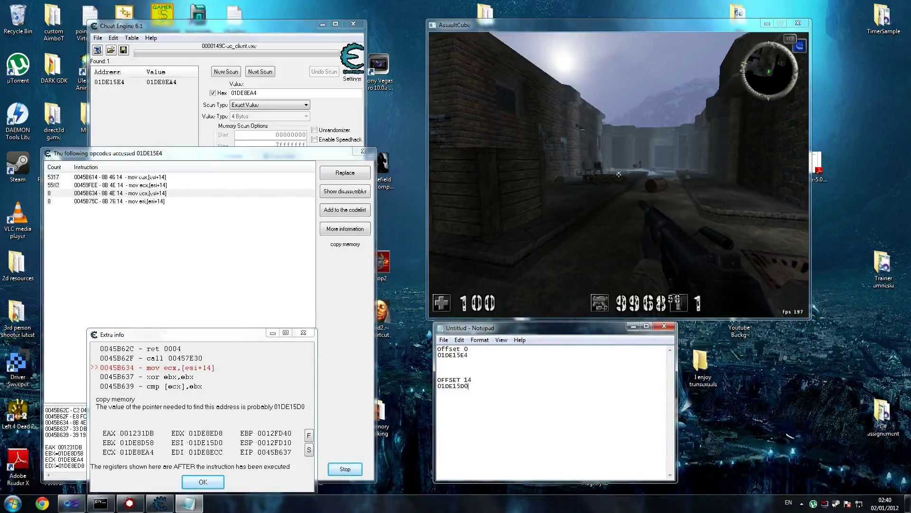
pyautogui.hotkey('shift', 'Home')
pyautogui.hotkey('ctrl', 'c')
pyautogui.click(168, 96)
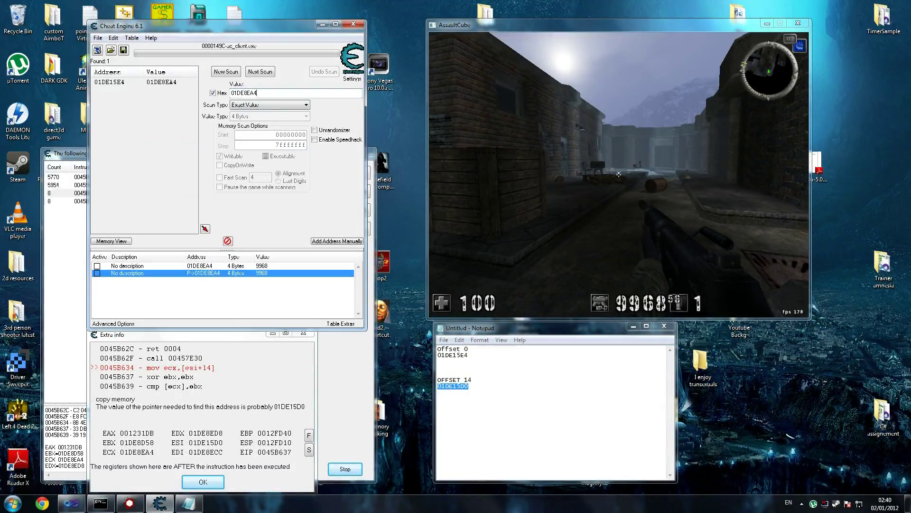
pyautogui.doubleClick(244, 93)
pyautogui.hotkey('ctrl', 'v')
pyautogui.click(219, 75)
pyautogui.click(219, 75)
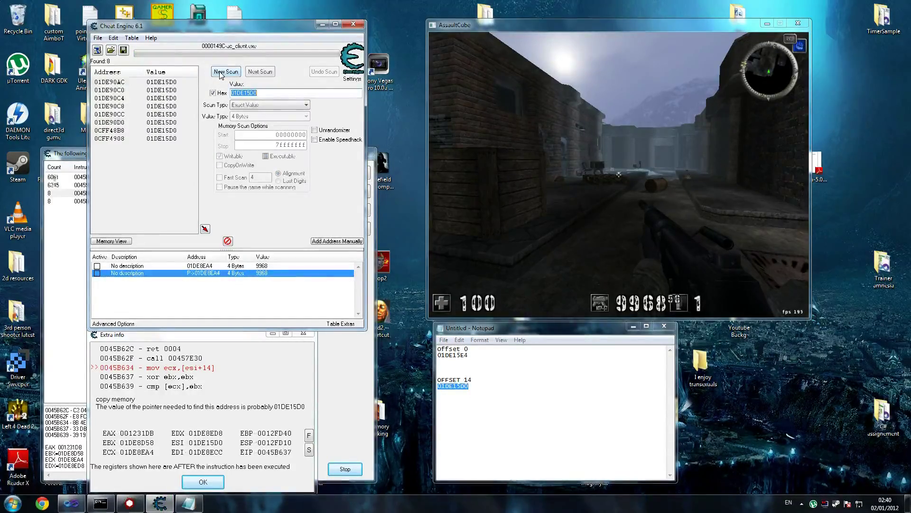
# Close the instruction details and the list of opcodes that accessed 01DE15E4
pyautogui.click(221, 363)
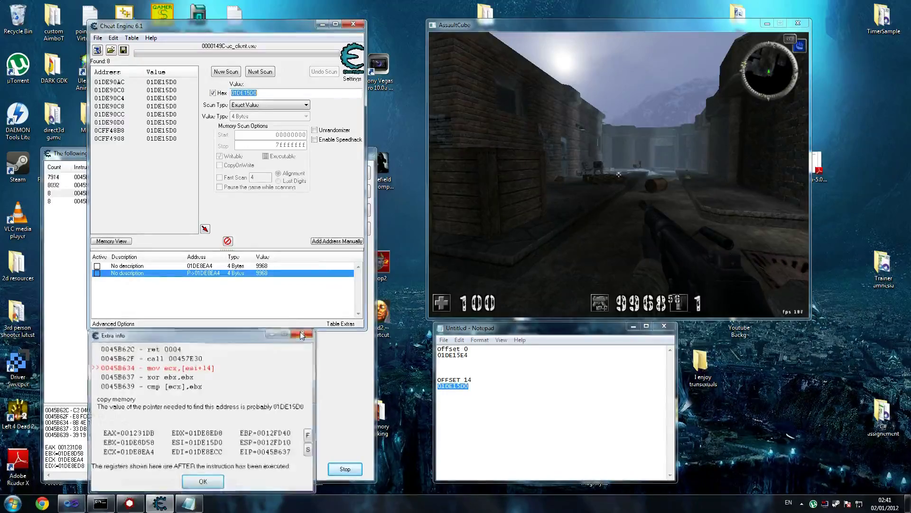
pyautogui.click(303, 332)
pyautogui.click(207, 348)
pyautogui.click(364, 153)
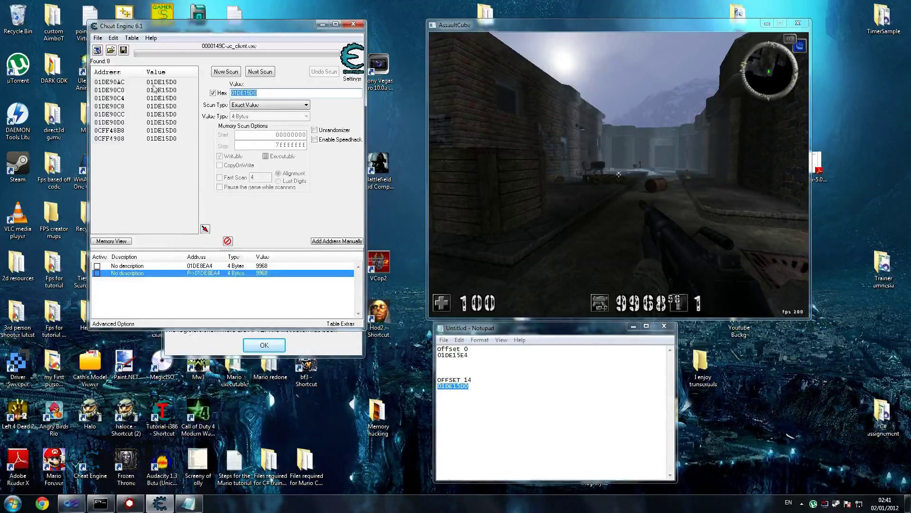
# Add a second level to the pointer record with offset 14 and base pointer address 0CFF4908 from the scan results
pyautogui.click(138, 138)
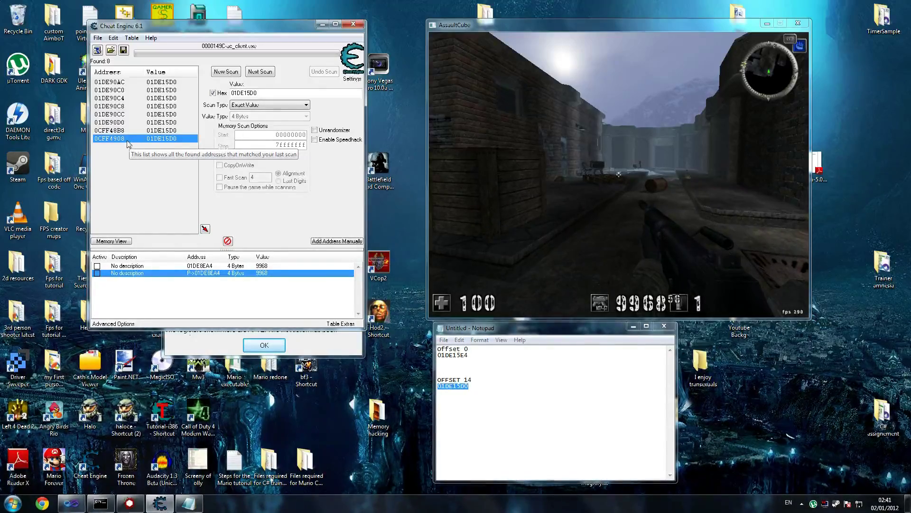
pyautogui.doubleClick(203, 274)
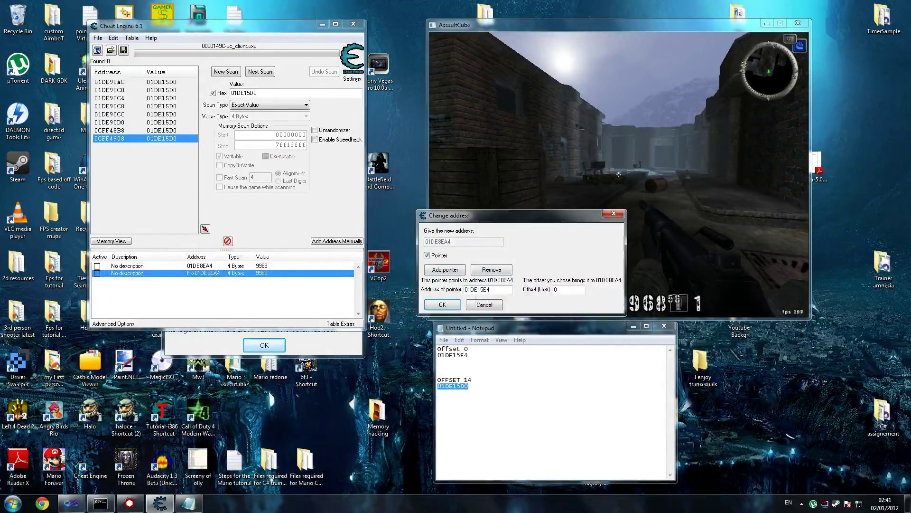
pyautogui.click(445, 269)
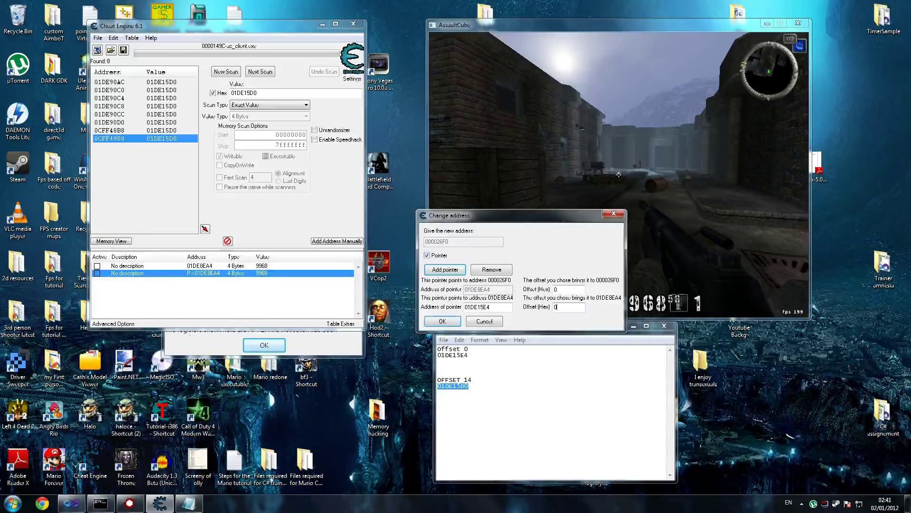
pyautogui.press('BackSpace')
pyautogui.write('14')
pyautogui.hotkey('shift', 'Tab')
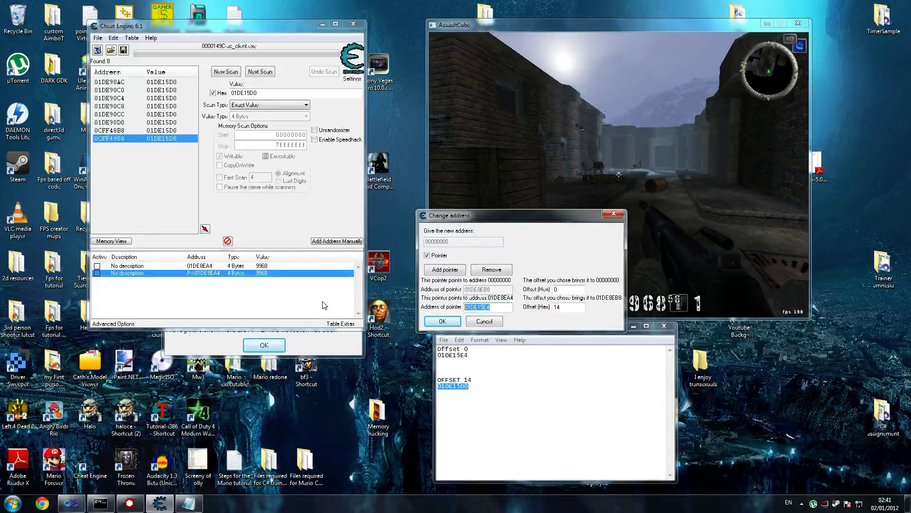
pyautogui.press('BackSpace')
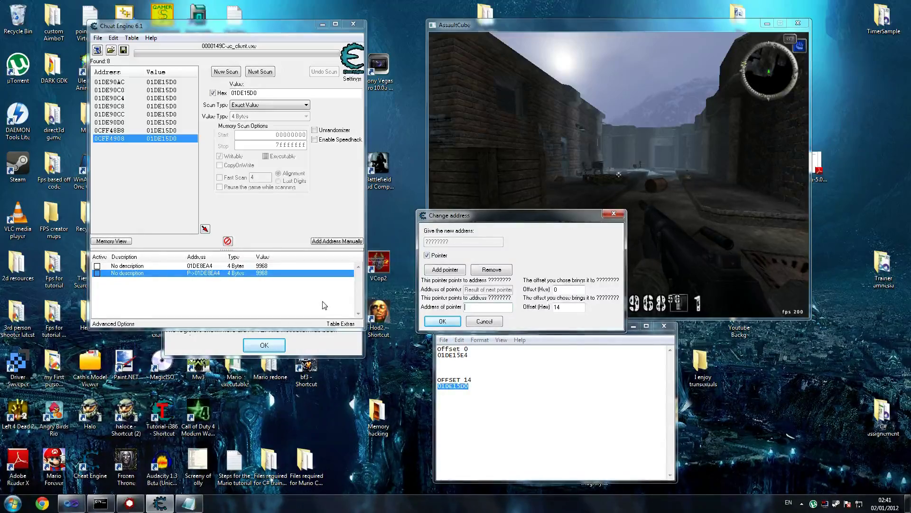
pyautogui.write('0CFF4908')
pyautogui.click(429, 321)
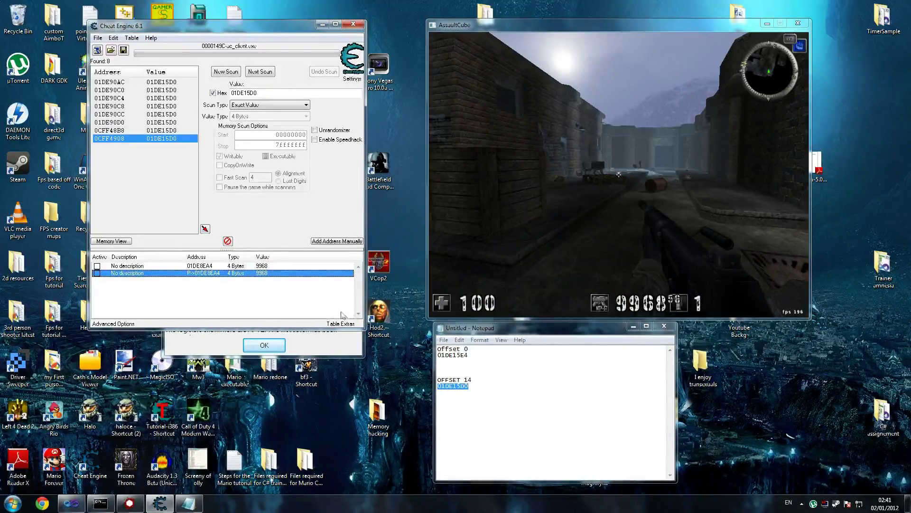
# Start finding out what accesses the pointer record's new base pointer at 0CFF4908
pyautogui.rightClick(203, 277)
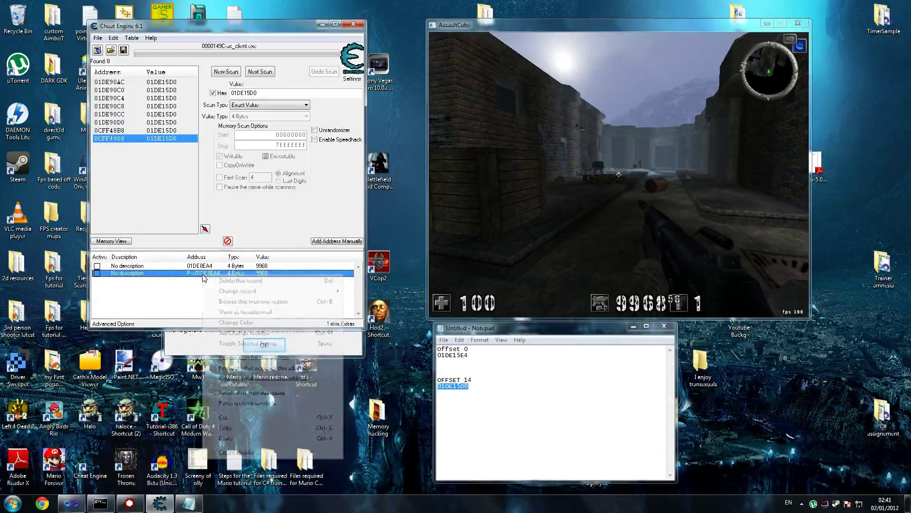
pyautogui.click(251, 367)
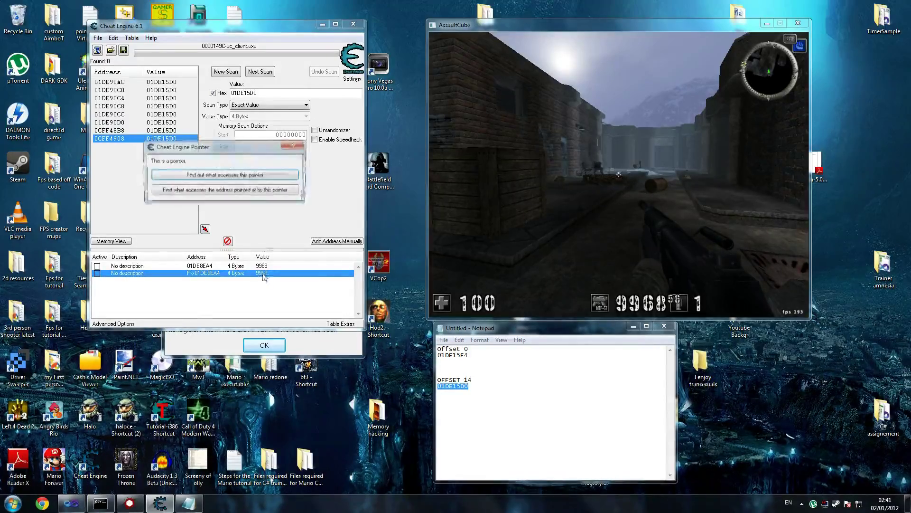
pyautogui.click(233, 175)
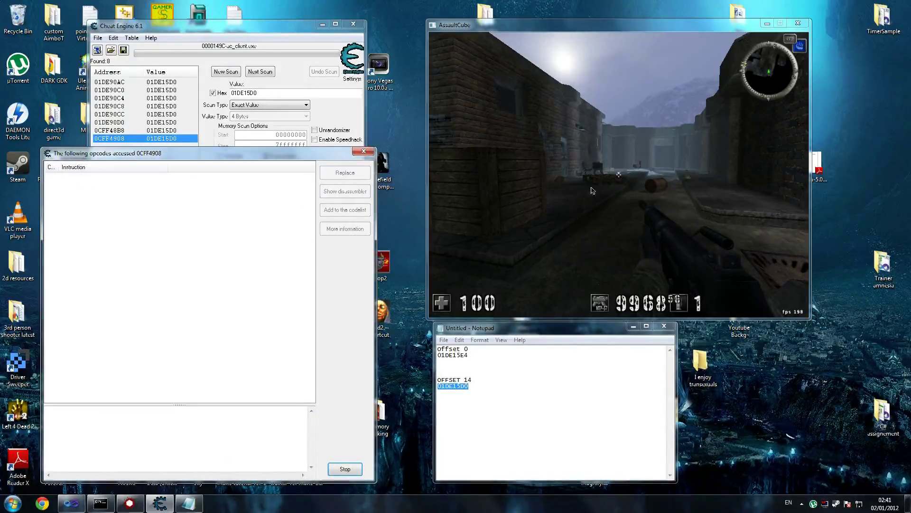